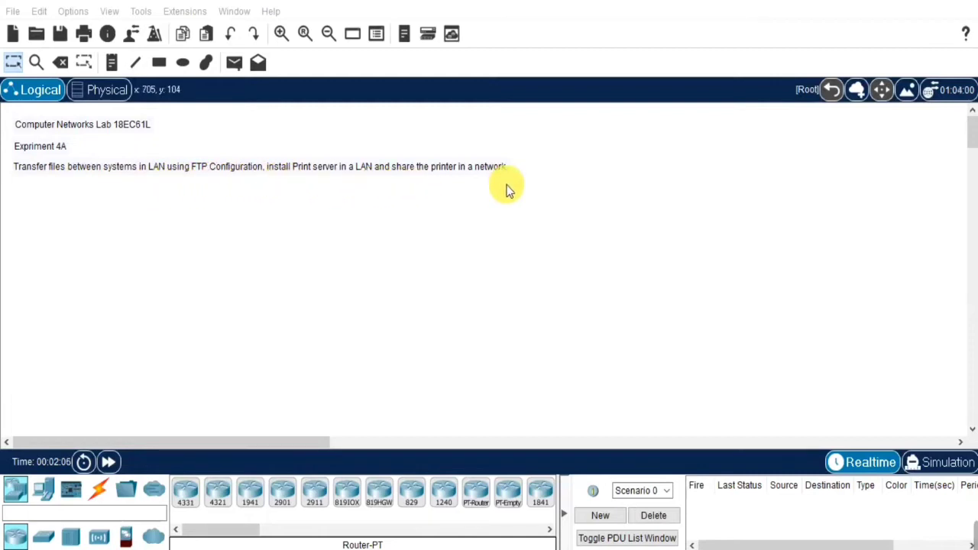
Place two PCs and one laptop in the workspace below the experiment title.
click(43, 489)
click(186, 493)
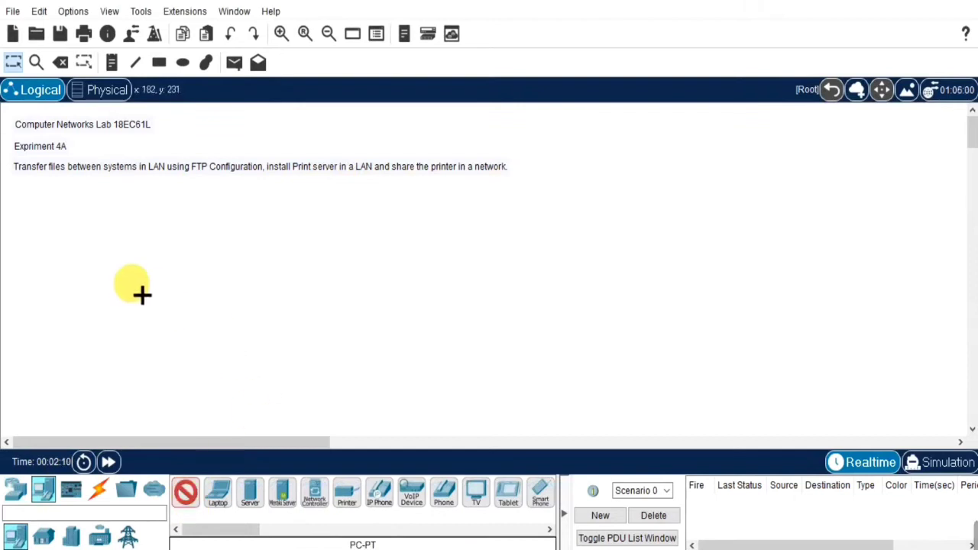
click(129, 345)
click(186, 490)
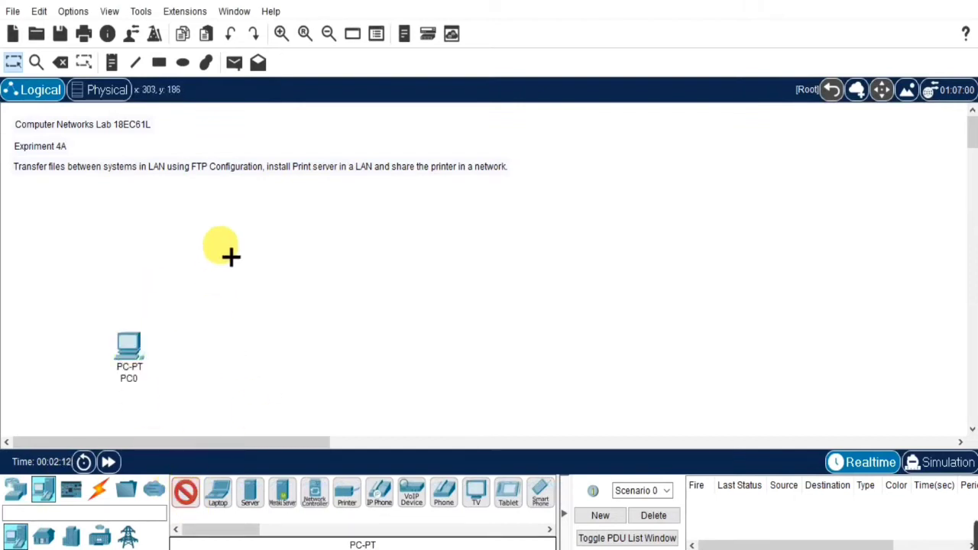
click(221, 235)
click(219, 493)
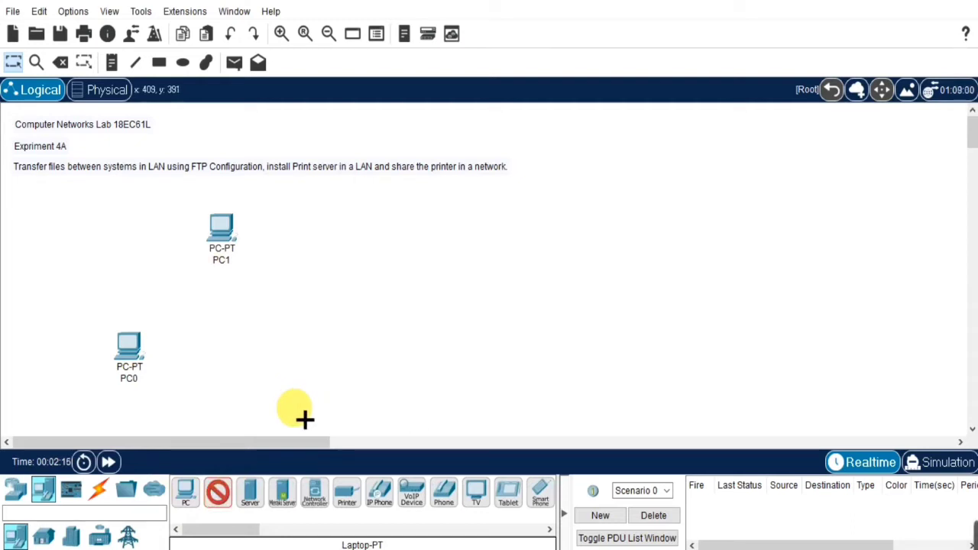
click(303, 419)
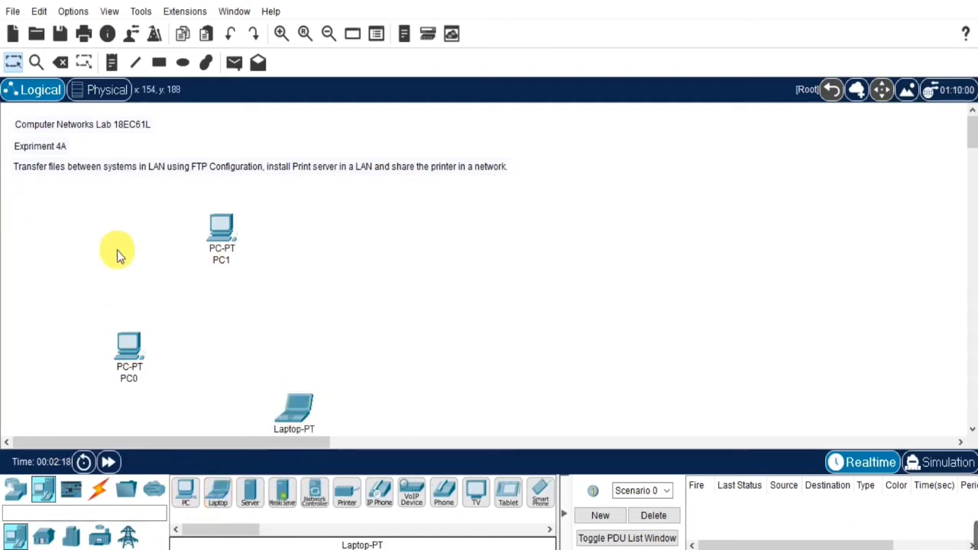
Move both PCs and the laptop toward the middle of the workspace, spaced around a central gap.
drag(223, 237, 443, 211)
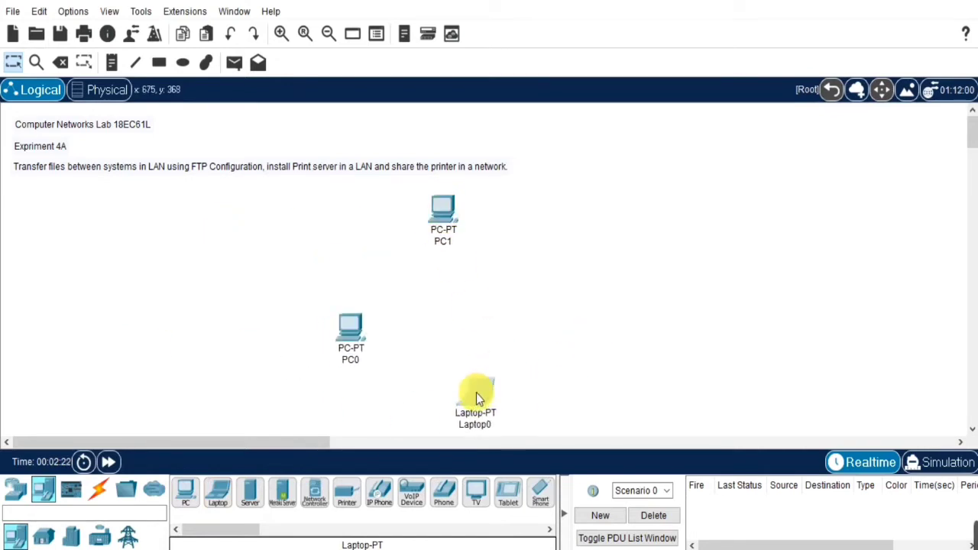
drag(476, 396, 463, 396)
drag(352, 324, 328, 288)
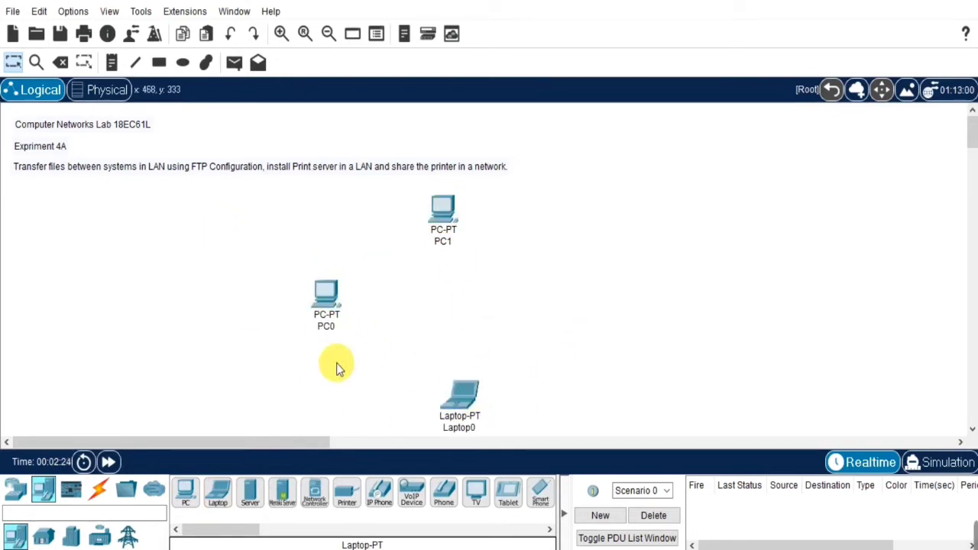
Add a server beside PC1 and a printer beside the laptop, adjusting the laptop's position.
click(252, 496)
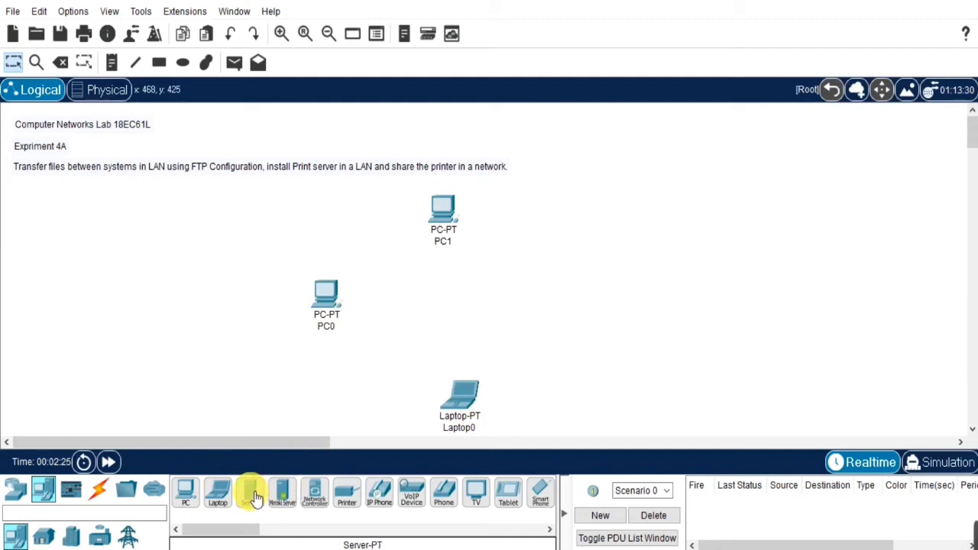
click(585, 244)
drag(590, 231, 601, 222)
drag(460, 397, 452, 401)
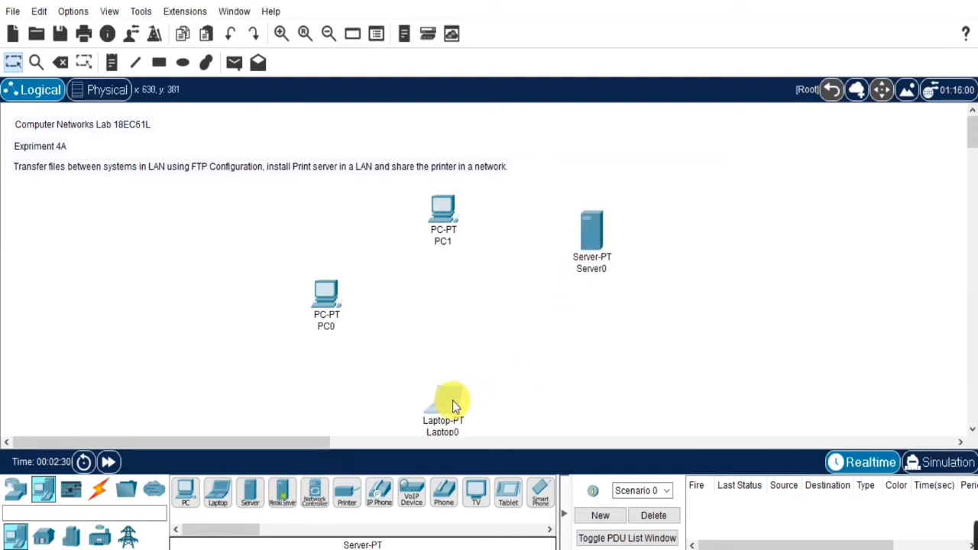
click(345, 497)
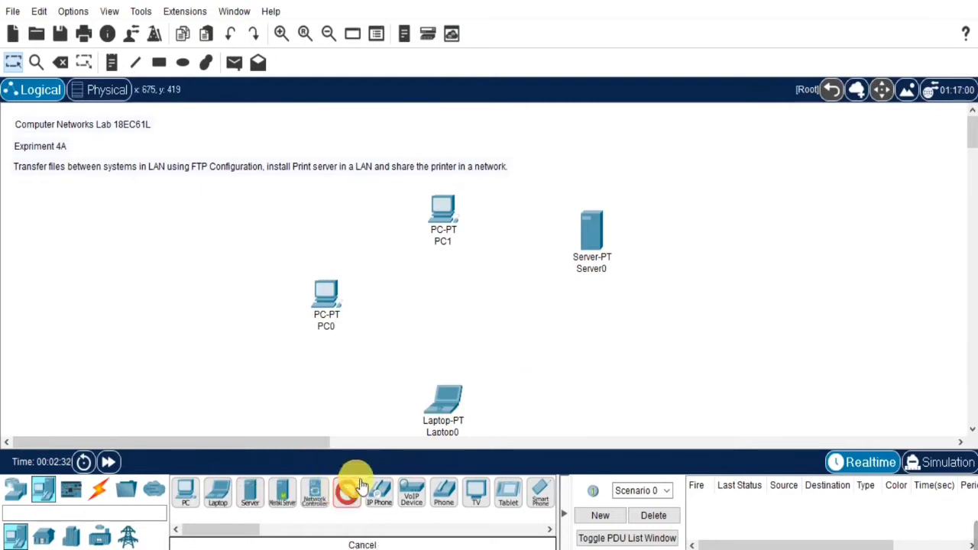
click(582, 380)
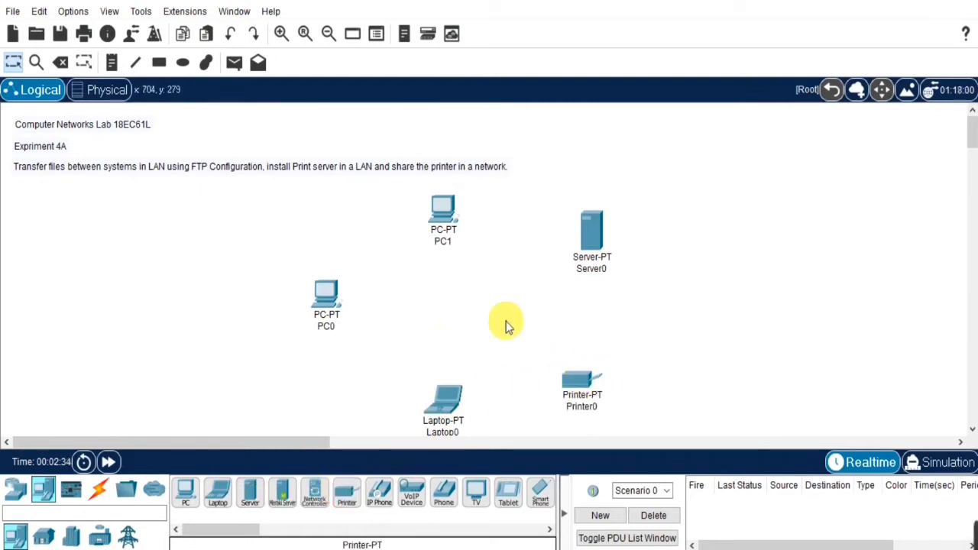
Place a PT-Switch in the centre between the PCs, laptop, server and printer.
click(13, 492)
click(48, 538)
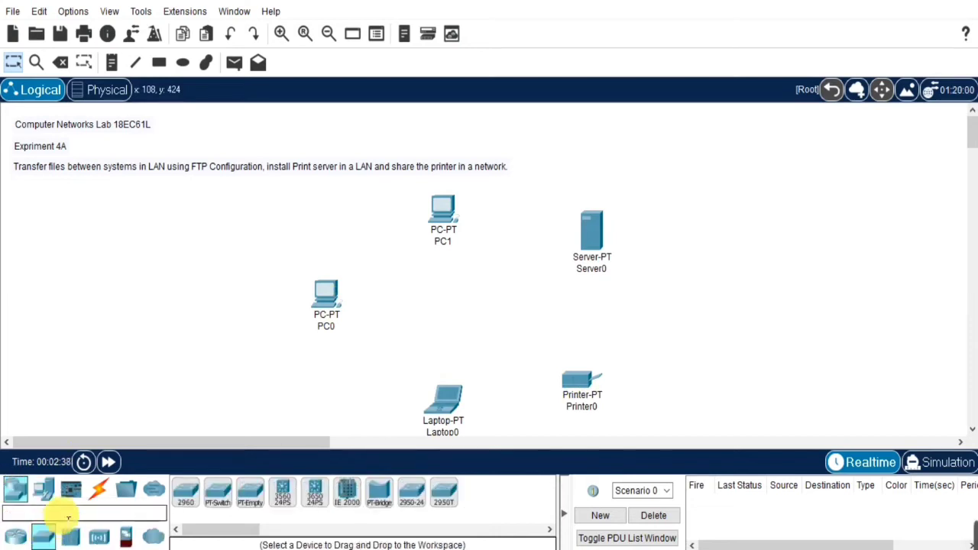
click(219, 492)
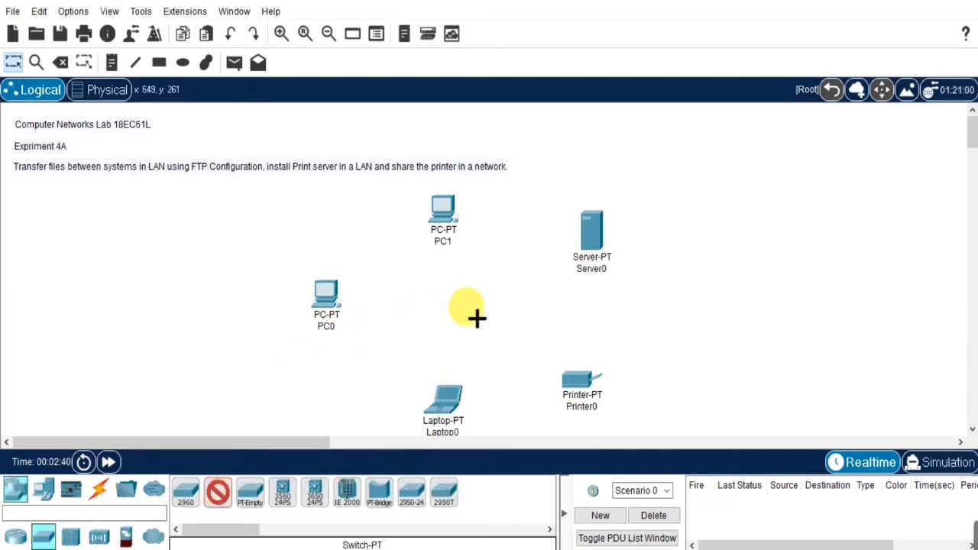
click(466, 308)
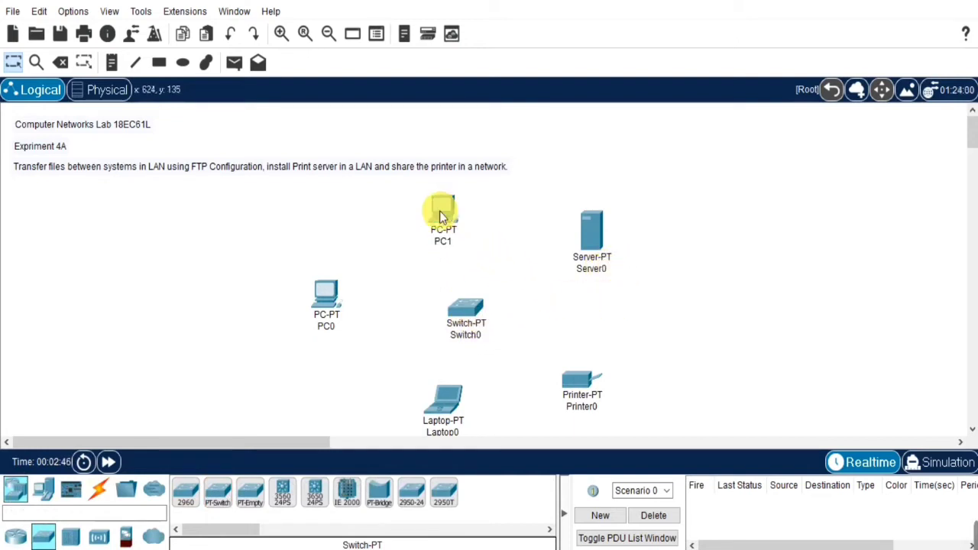
click(456, 247)
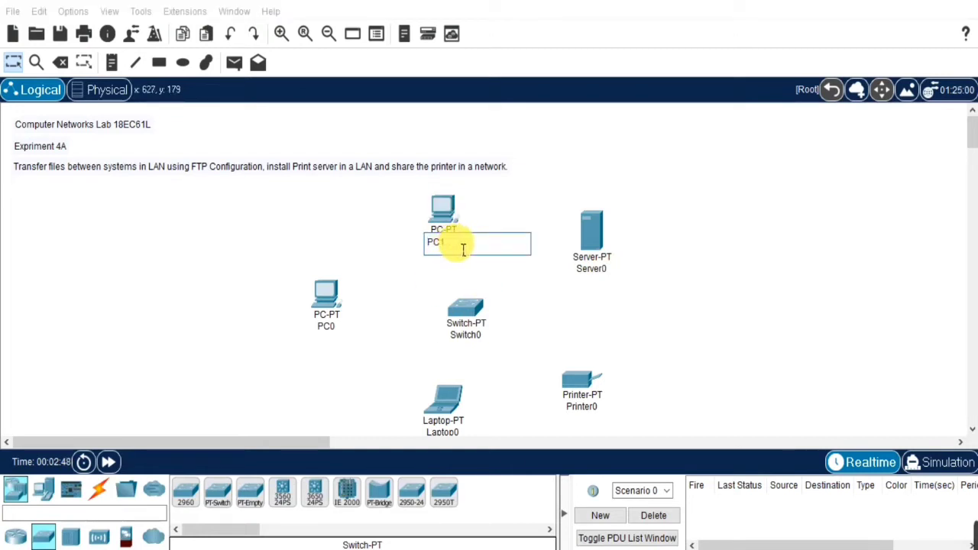
drag(463, 250, 406, 241)
click(404, 288)
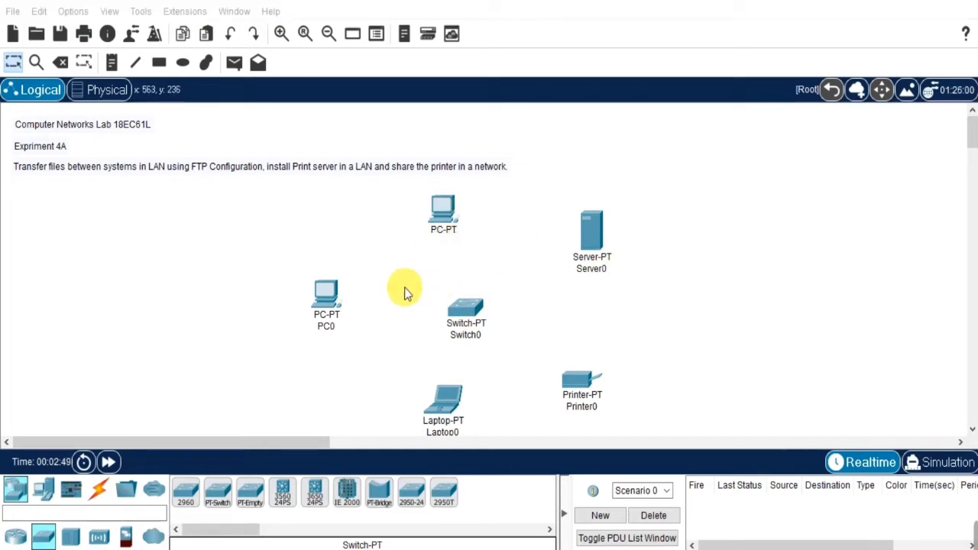
click(98, 490)
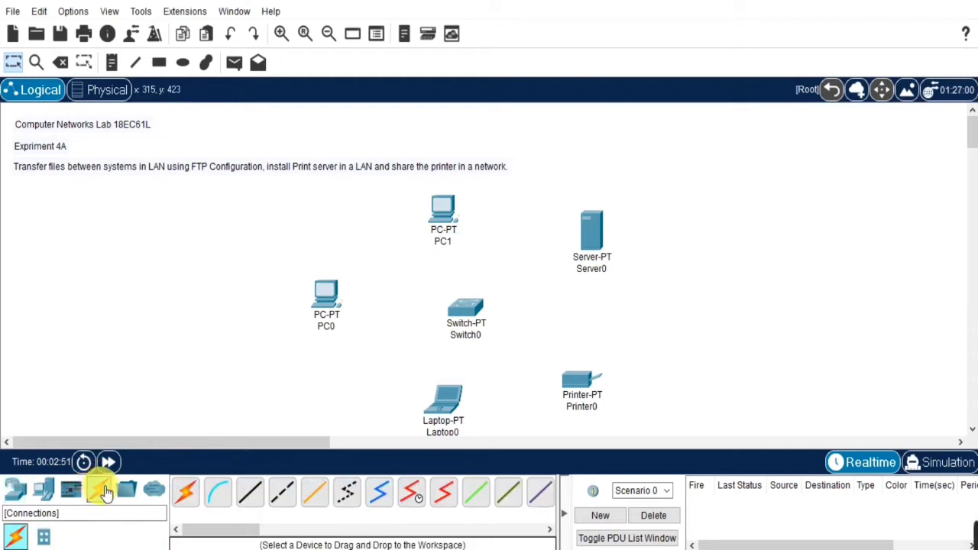
click(248, 495)
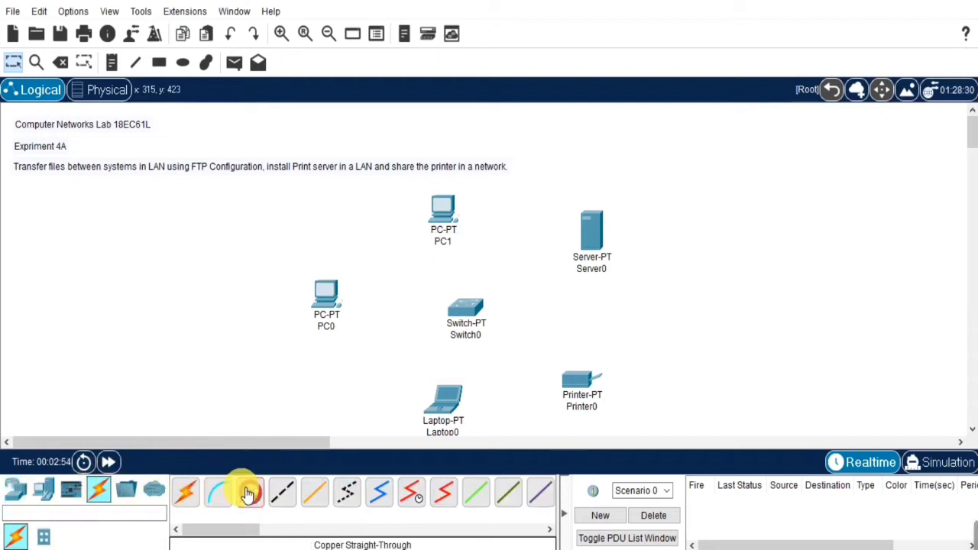
click(459, 312)
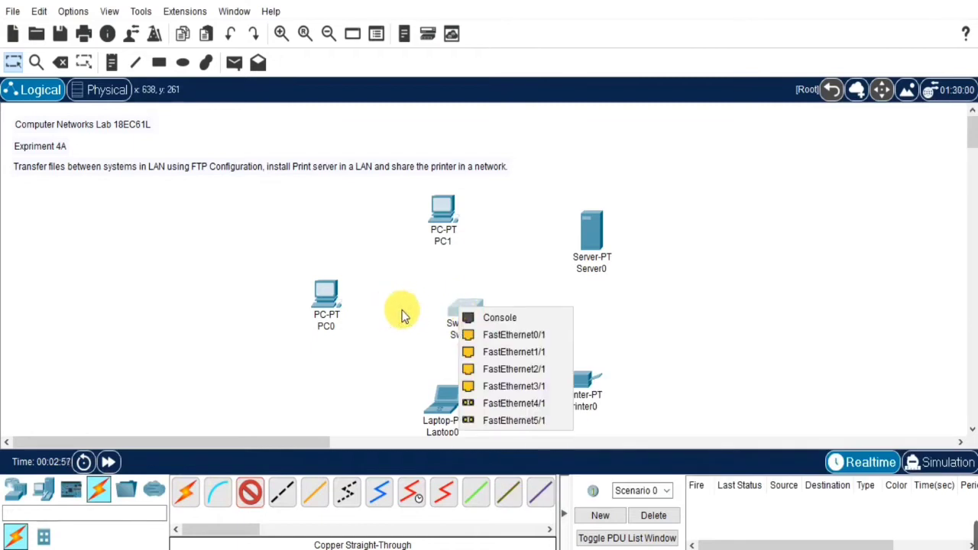
click(499, 337)
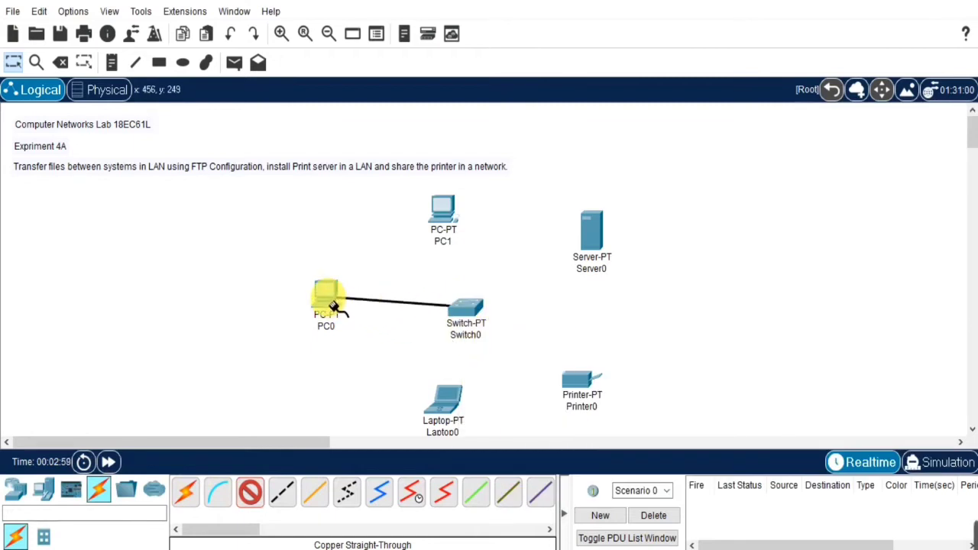
key(Escape)
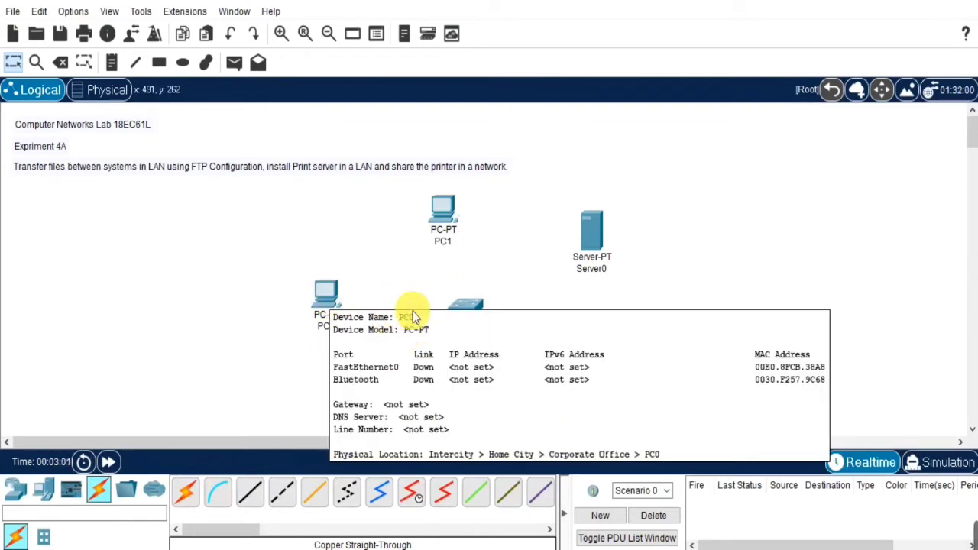
Power off Switch0 in its physical device view and remove its two fiber modules.
click(463, 314)
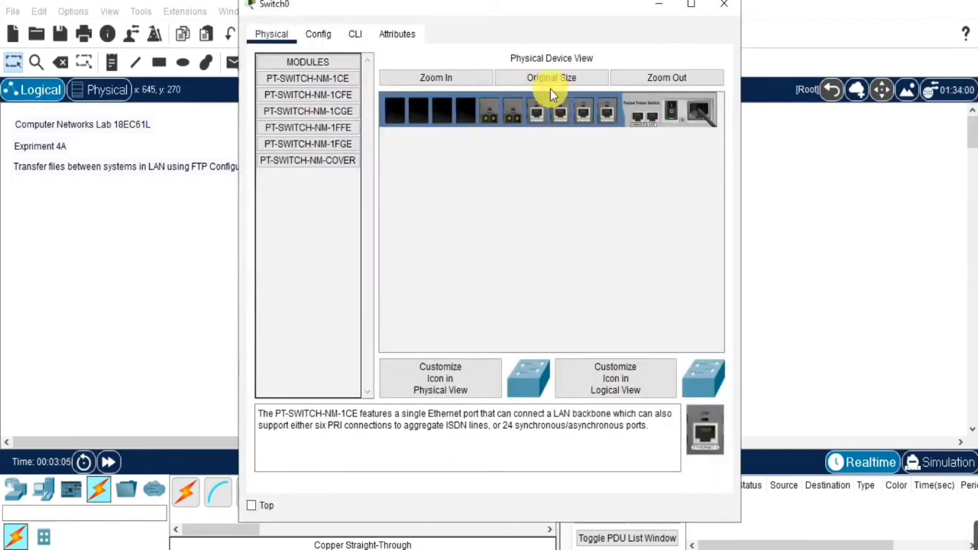
click(466, 79)
drag(500, 349, 622, 330)
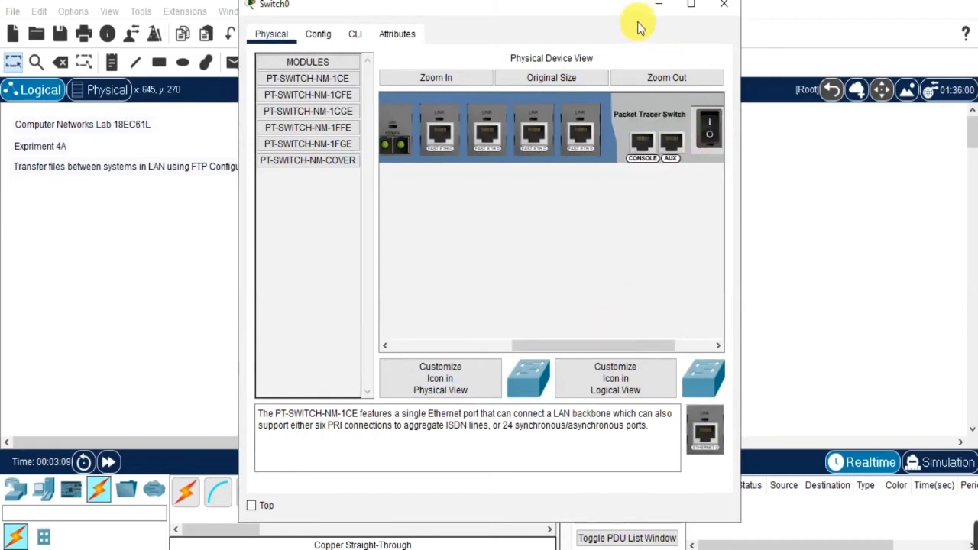
drag(526, 341, 451, 346)
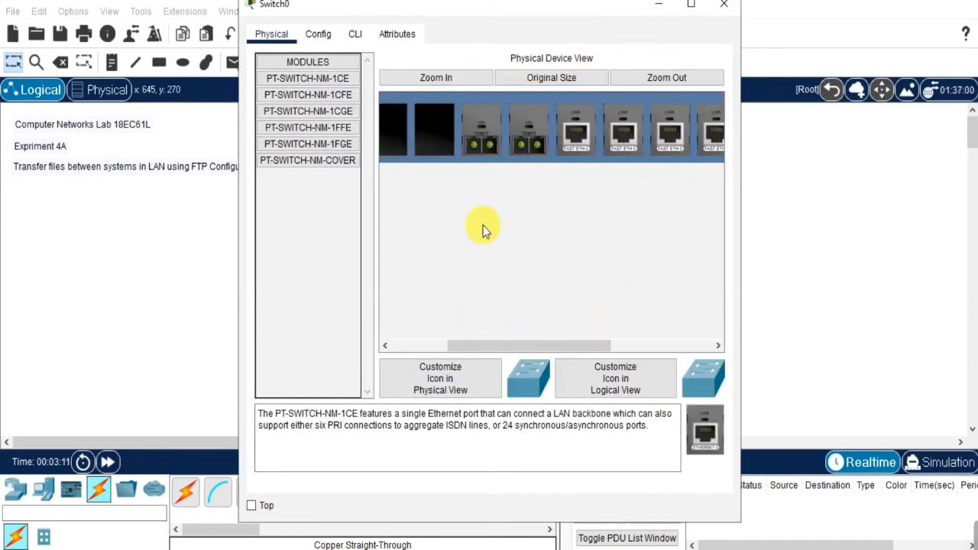
drag(531, 130, 323, 242)
drag(480, 142, 331, 199)
Install two PT-SWITCH-NM-1CFE modules in the freed slots beside the switch's existing Fast Ethernet ports.
click(343, 92)
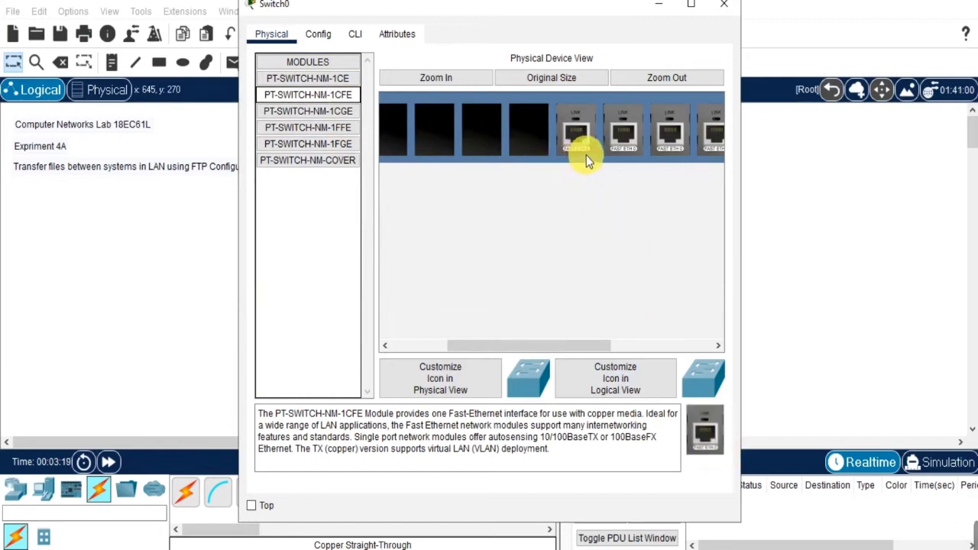
drag(703, 431, 539, 131)
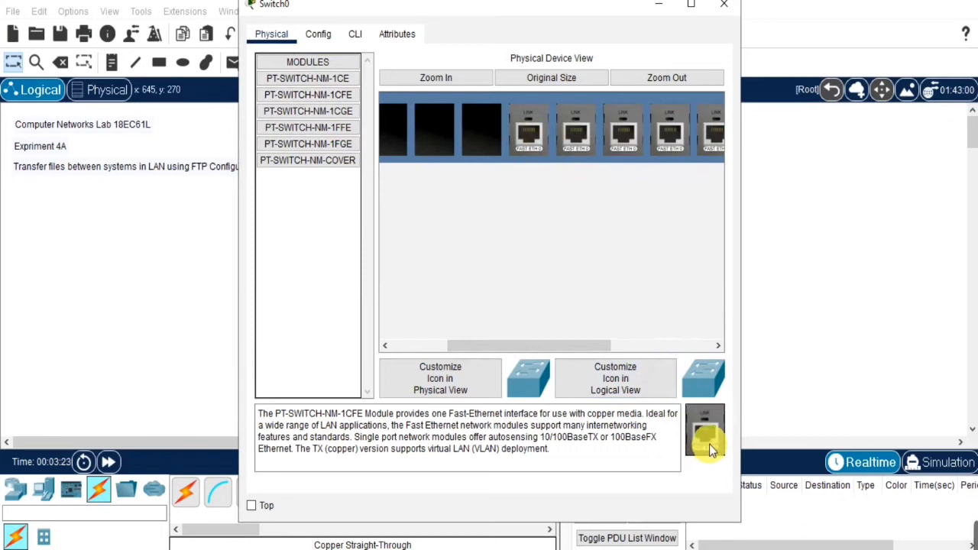
drag(709, 444, 483, 132)
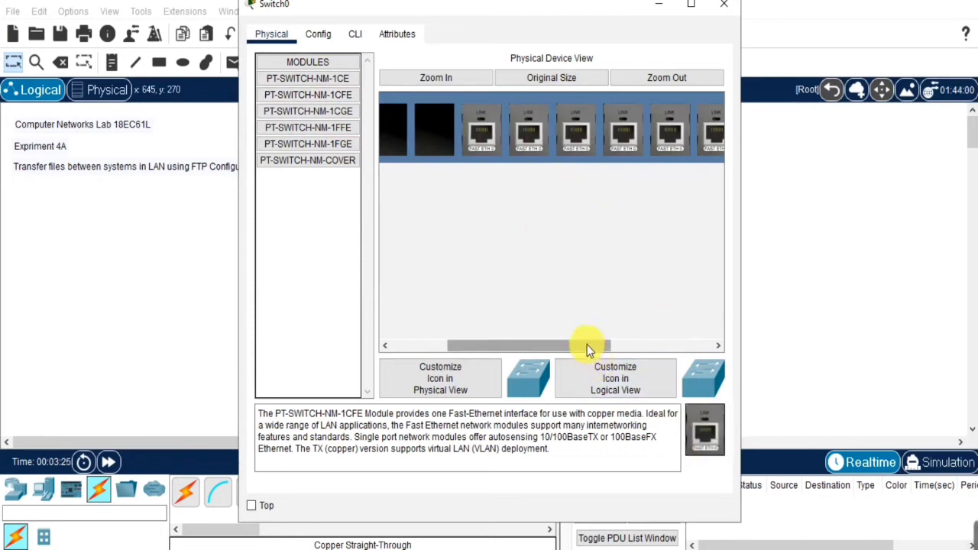
Cover the switch's remaining empty slots with PT-SWITCH-NM-COVER plates.
drag(587, 349, 524, 339)
click(348, 160)
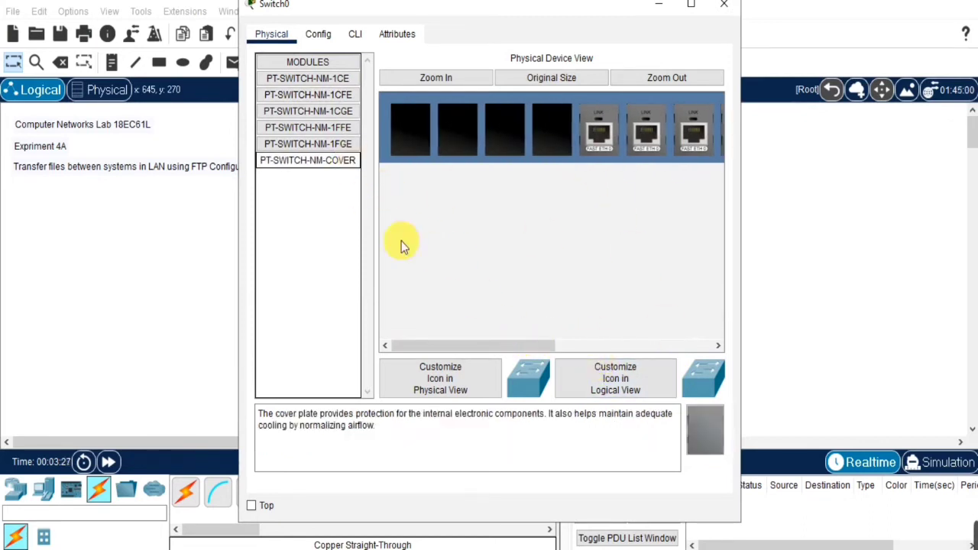
drag(258, 414, 555, 416)
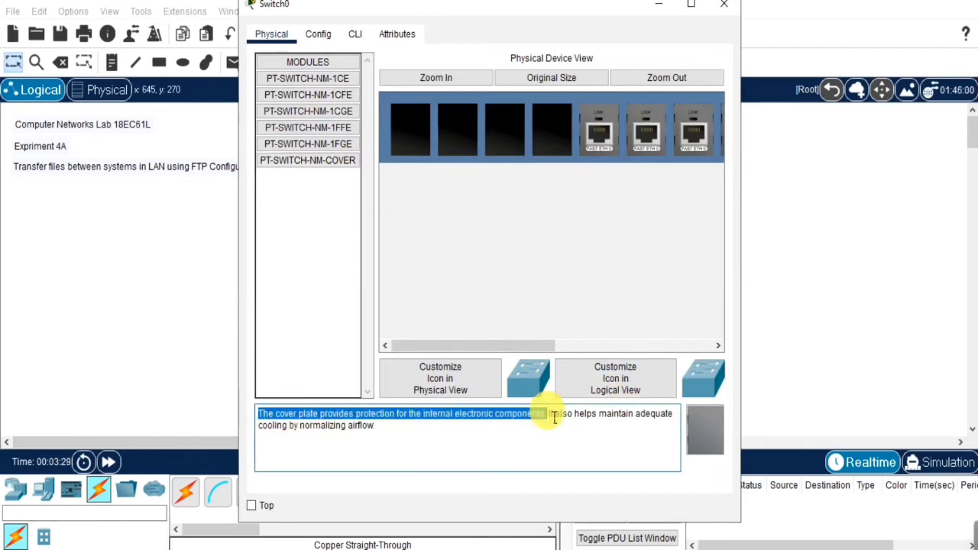
click(590, 433)
drag(704, 432, 457, 130)
drag(724, 431, 417, 132)
Power Switch0 back on and close its device window.
drag(478, 348, 626, 367)
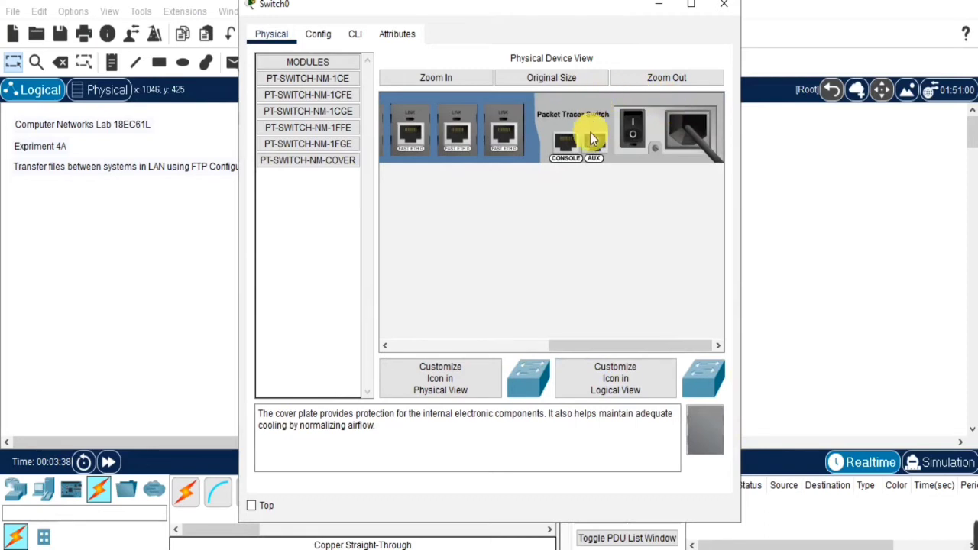
click(631, 127)
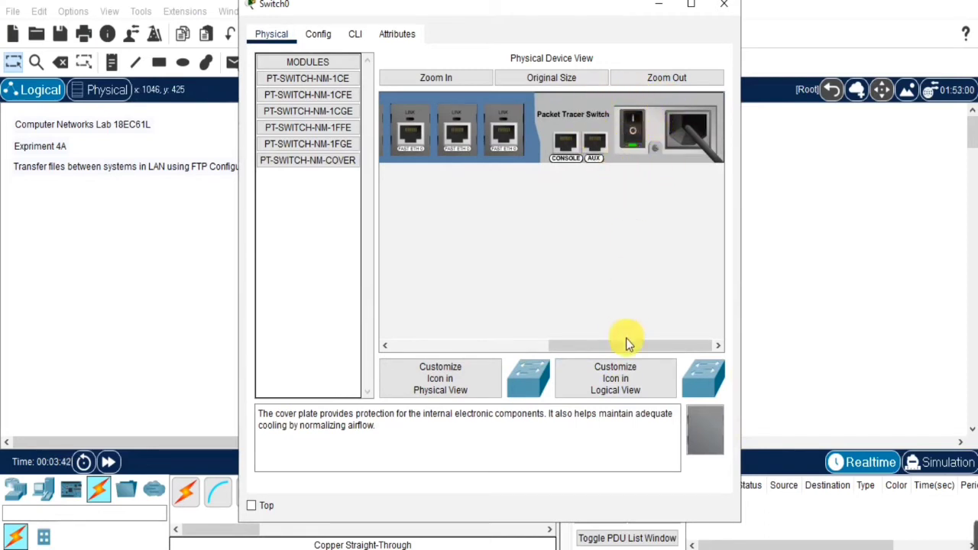
drag(626, 343, 574, 295)
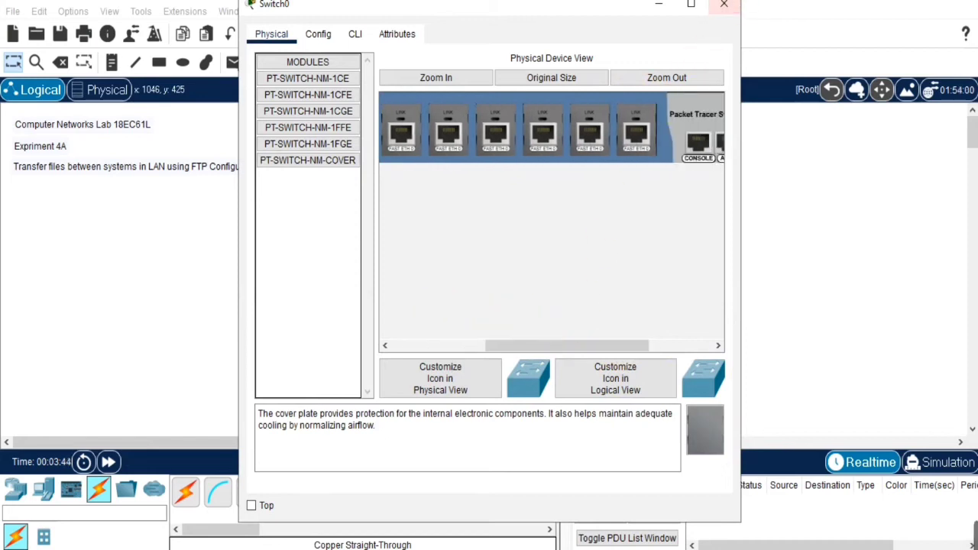
click(724, 5)
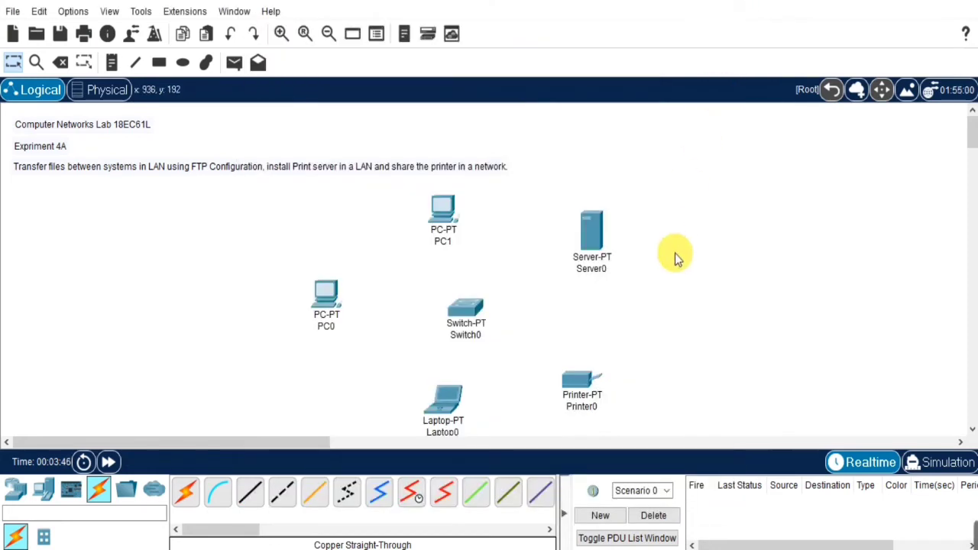
Connect PC1's FastEthernet0 port to Switch0 with a Copper Straight-Through cable.
click(249, 493)
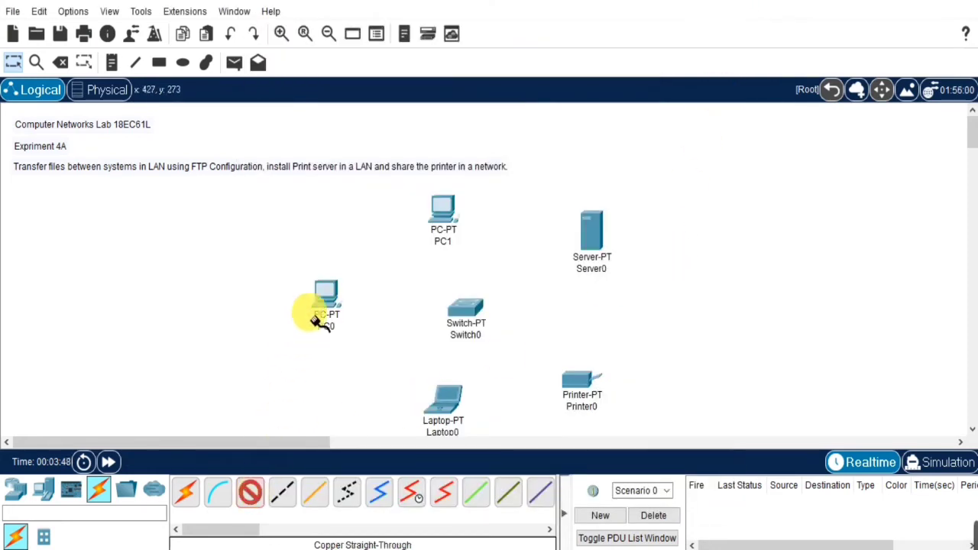
click(443, 214)
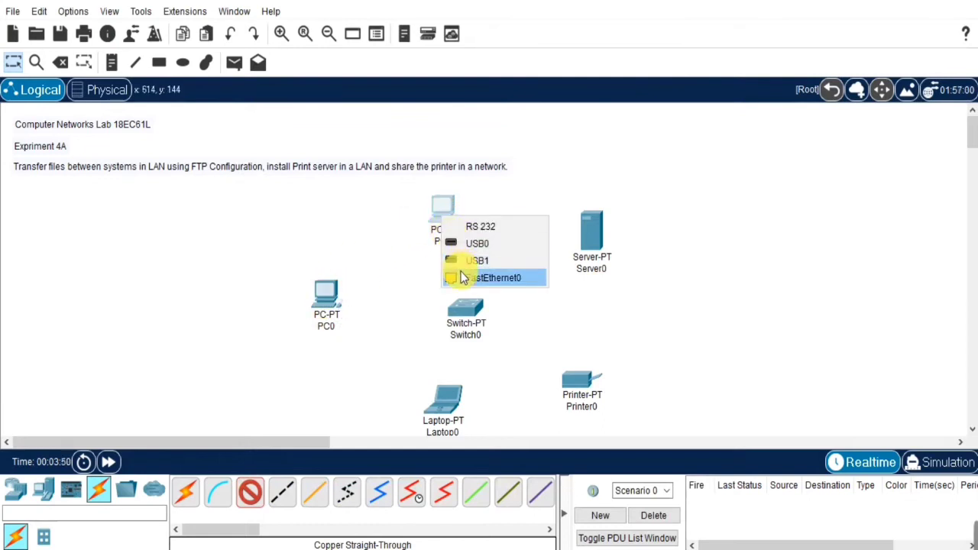
click(463, 276)
click(463, 306)
click(486, 340)
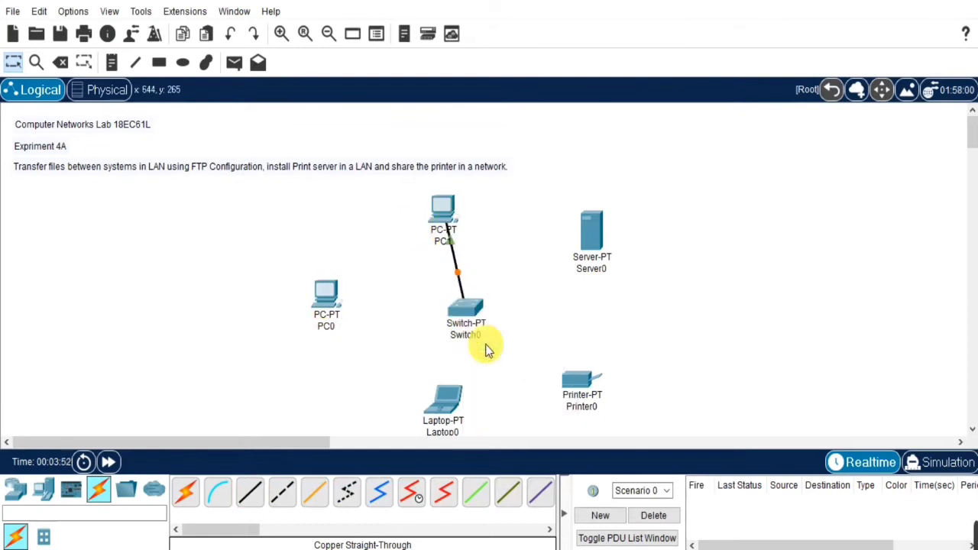
Connect PC0 to Switch0 with a Copper Straight-Through cable.
click(249, 493)
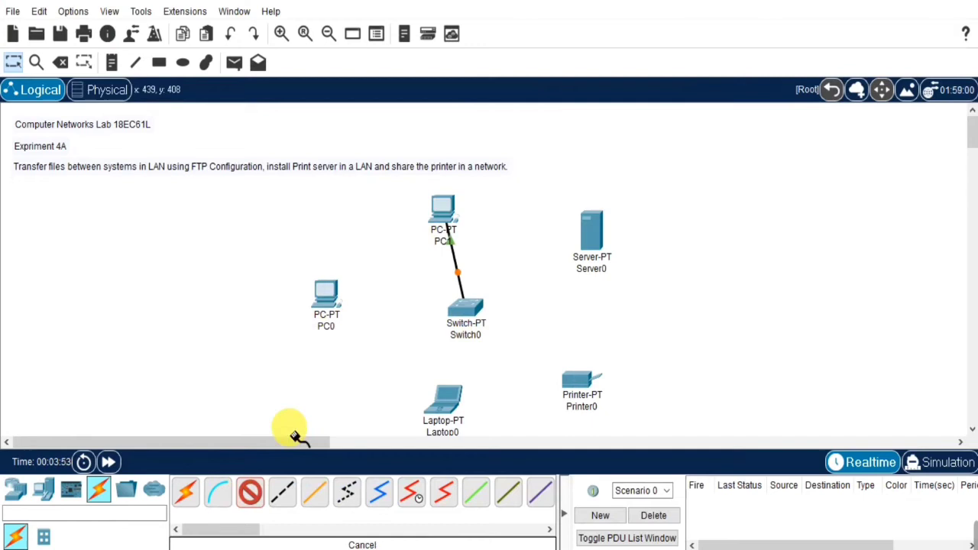
click(330, 297)
click(359, 350)
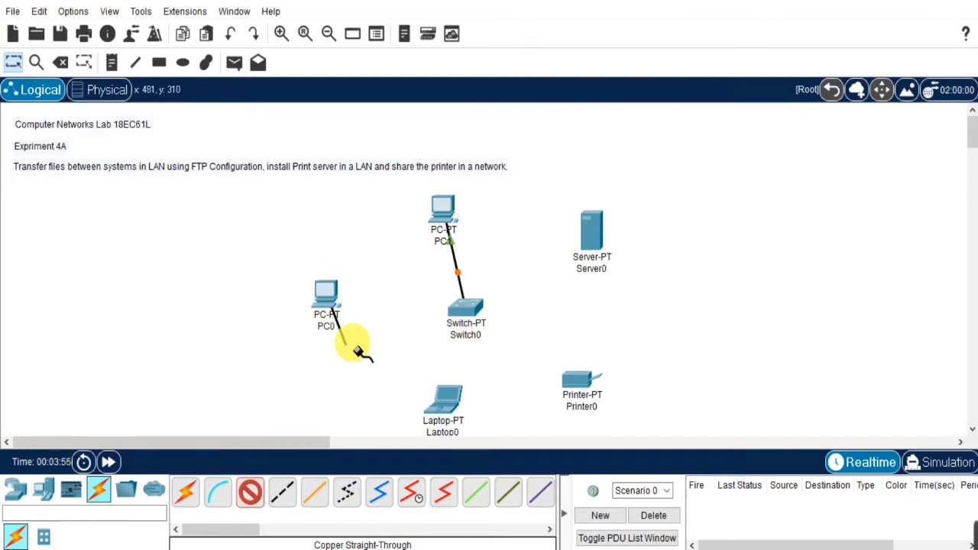
click(464, 309)
click(471, 336)
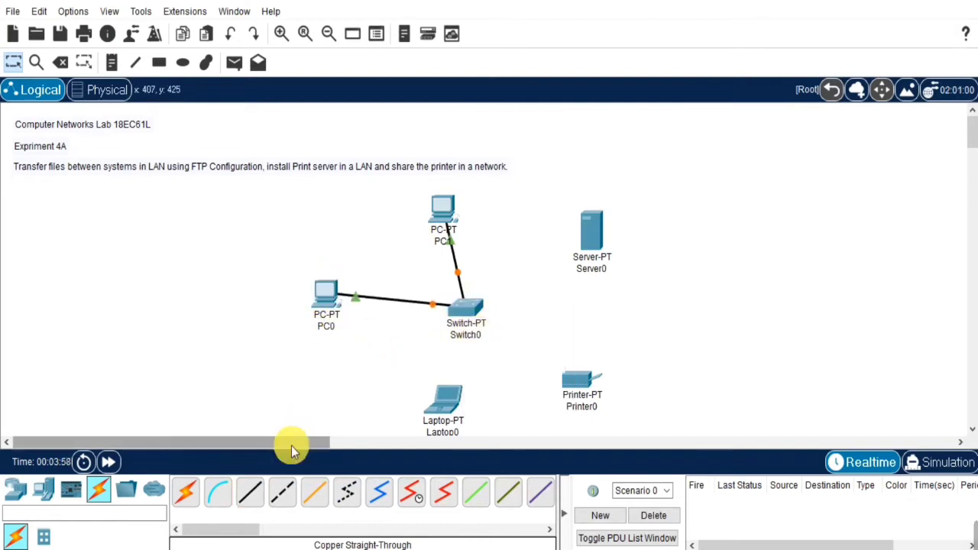
Connect Laptop0's FastEthernet0 port to Switch0's FastEthernet2/1 port with a Copper Straight-Through cable.
click(268, 495)
click(443, 419)
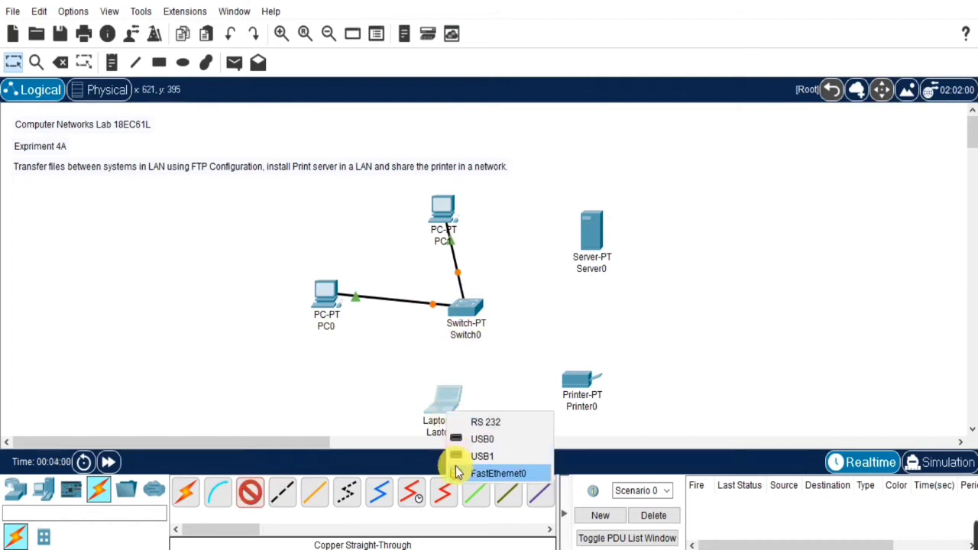
click(459, 469)
click(467, 307)
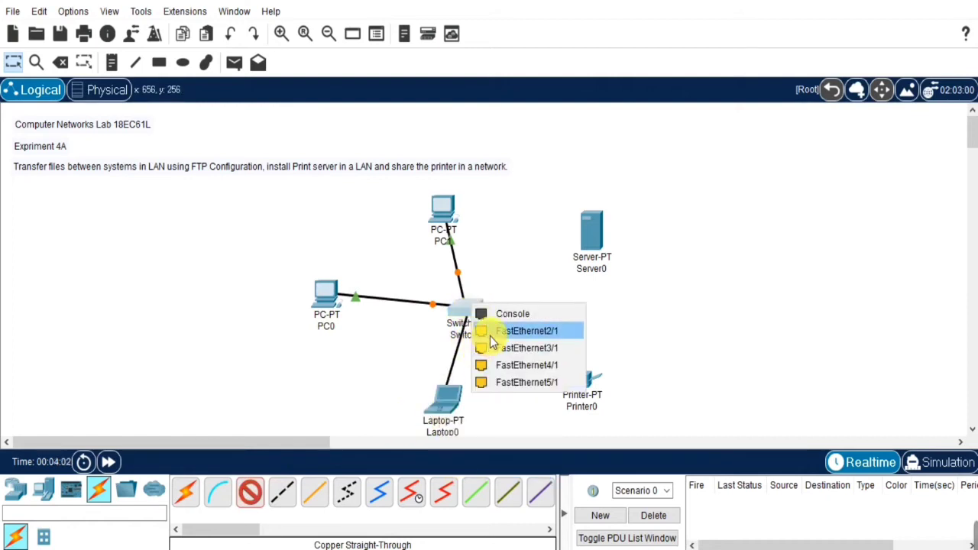
click(510, 329)
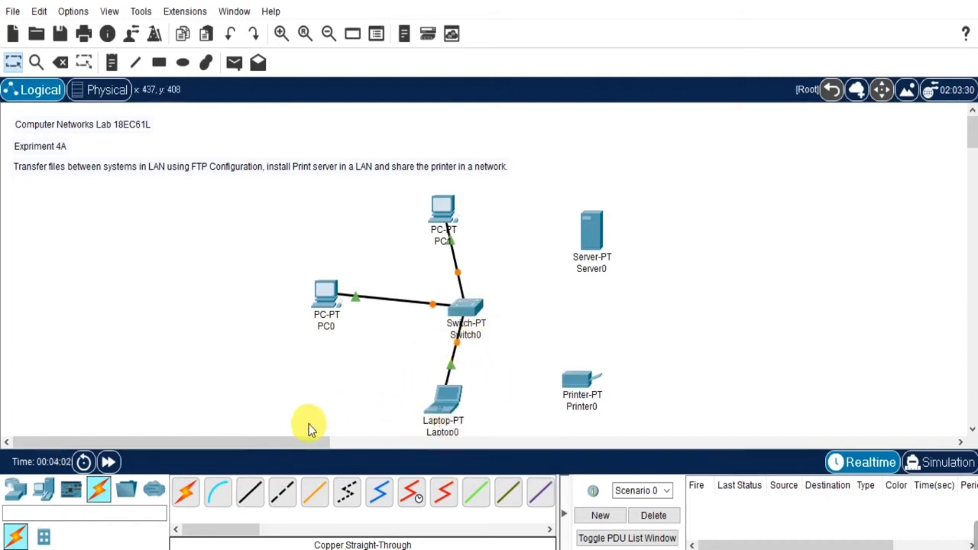
Connect Switch0's FastEthernet3/1 port to Printer0 with a Copper Straight-Through cable.
click(250, 491)
click(462, 325)
click(509, 348)
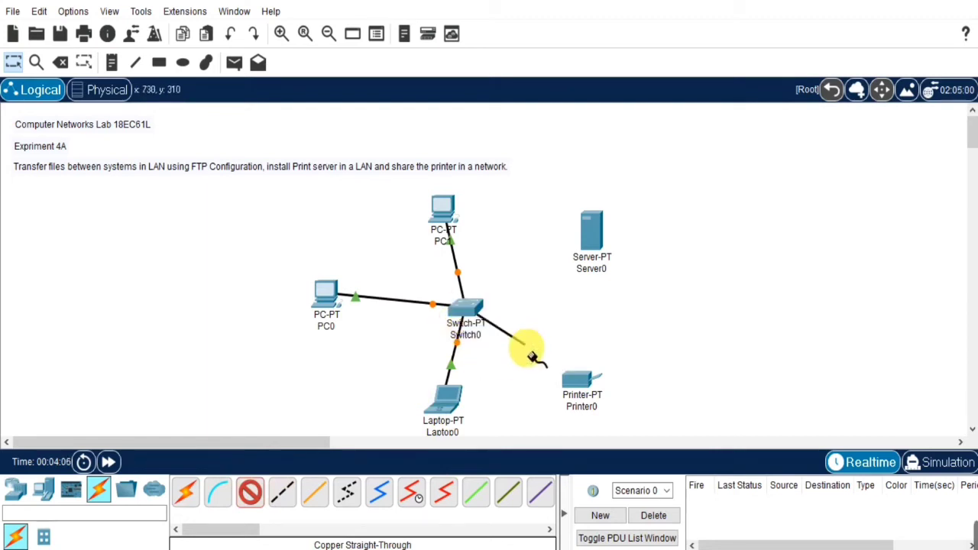
click(575, 382)
click(599, 395)
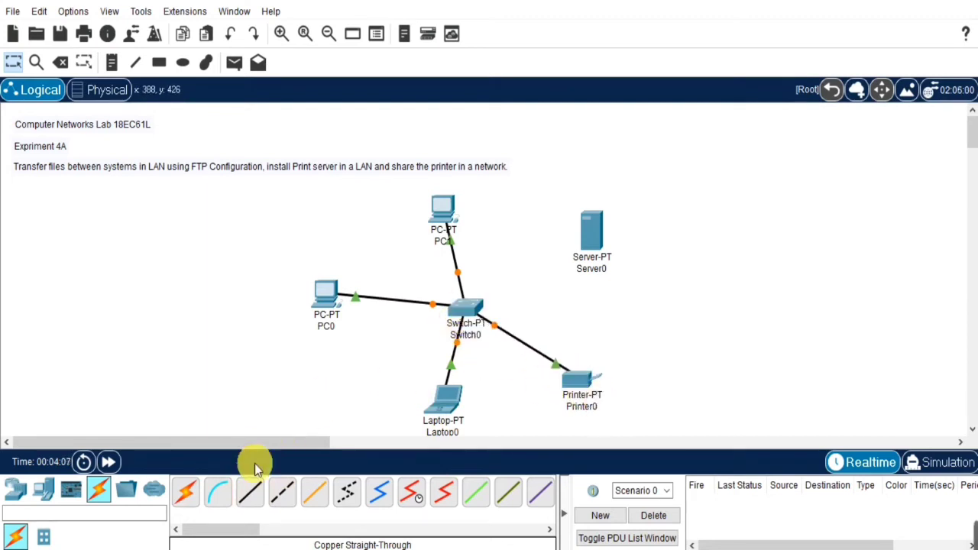
Connect Switch0's FastEthernet4/1 port to Server0's FastEthernet0 with a Copper Straight-Through cable and rename the server as FTP Server.
click(250, 493)
click(463, 311)
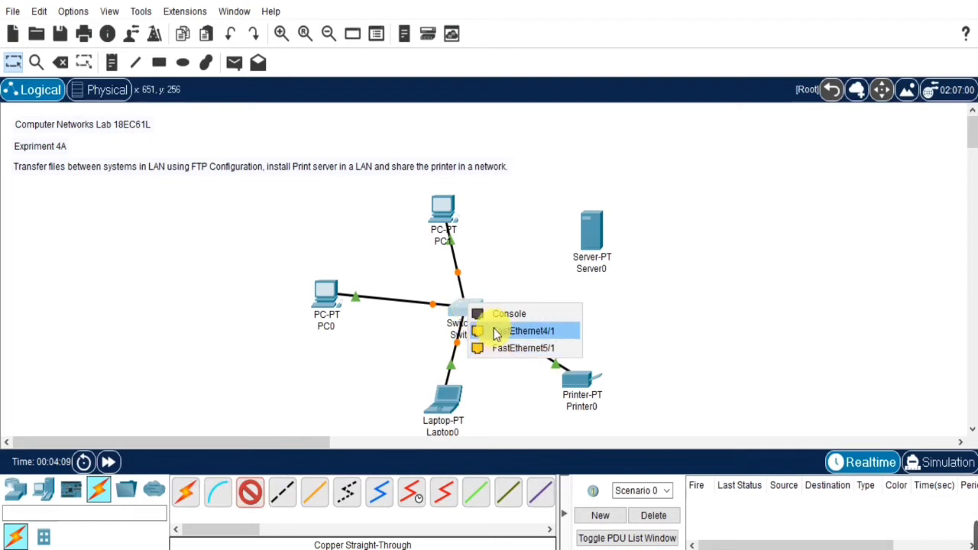
click(489, 329)
click(594, 228)
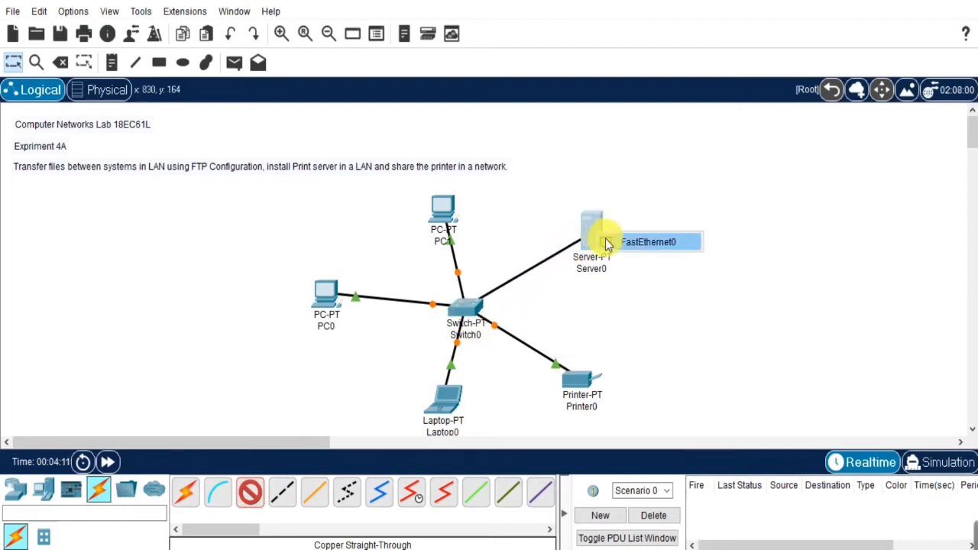
click(609, 243)
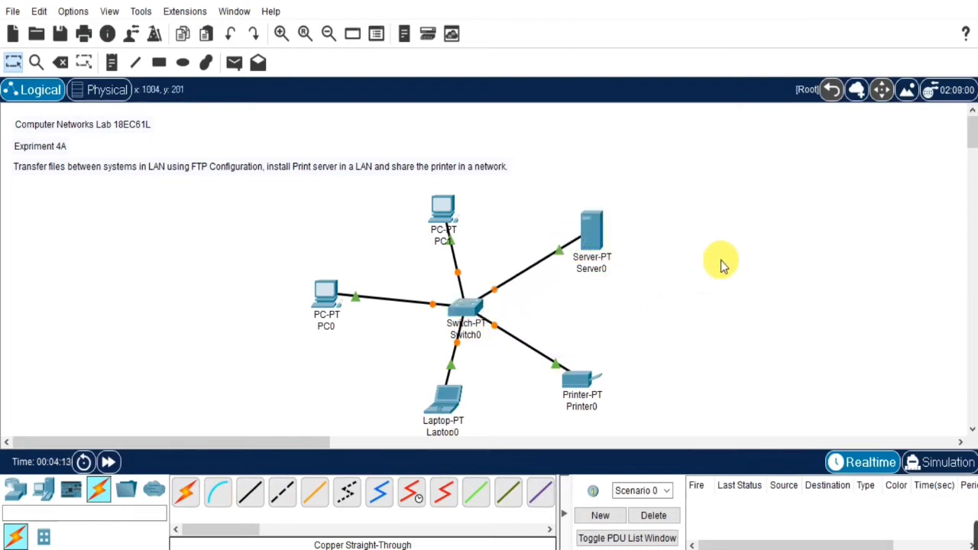
click(600, 271)
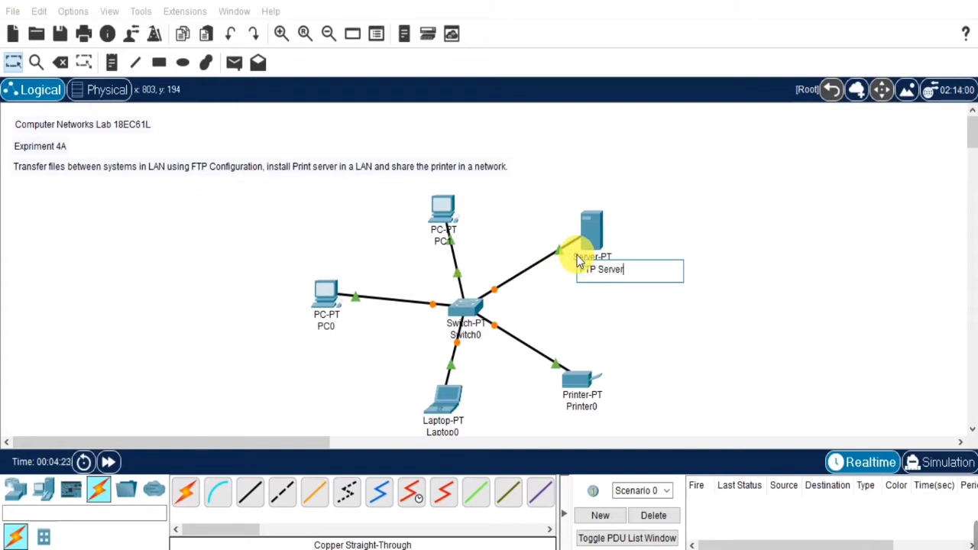
click(638, 347)
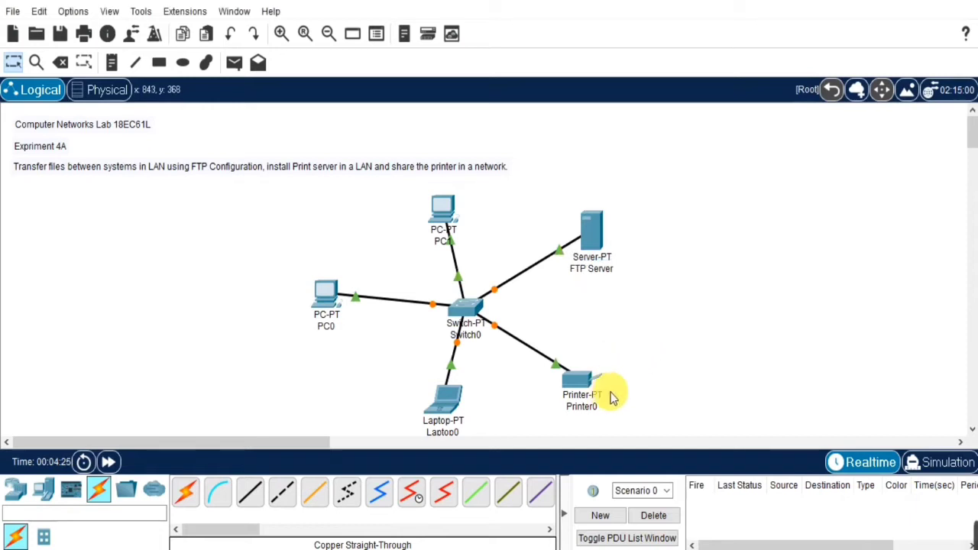
Place a note beyond the FTP Server reading "Let,", "Priniter Service : 192.168.10.5" and "FTP Service : 192.168.10.4" on separate lines.
key(n)
click(725, 198)
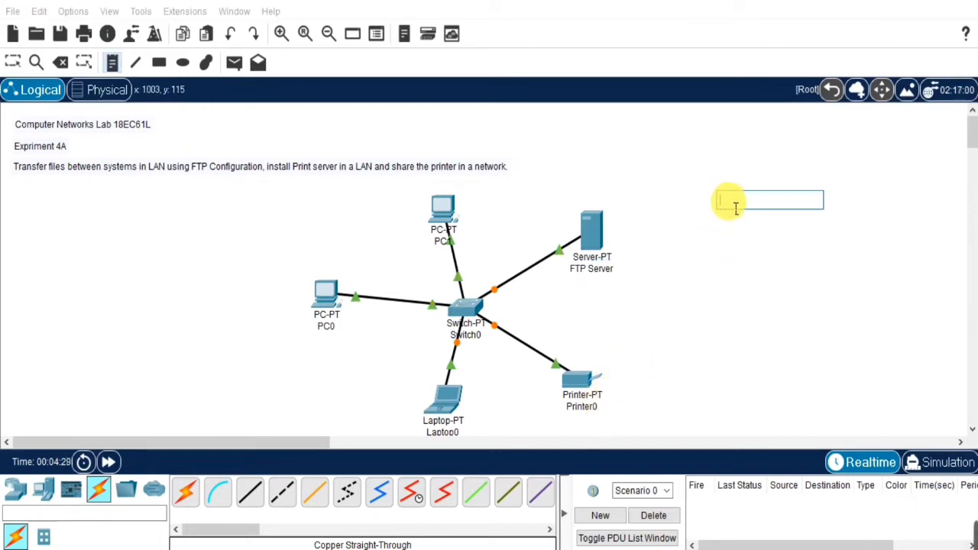
text(L)
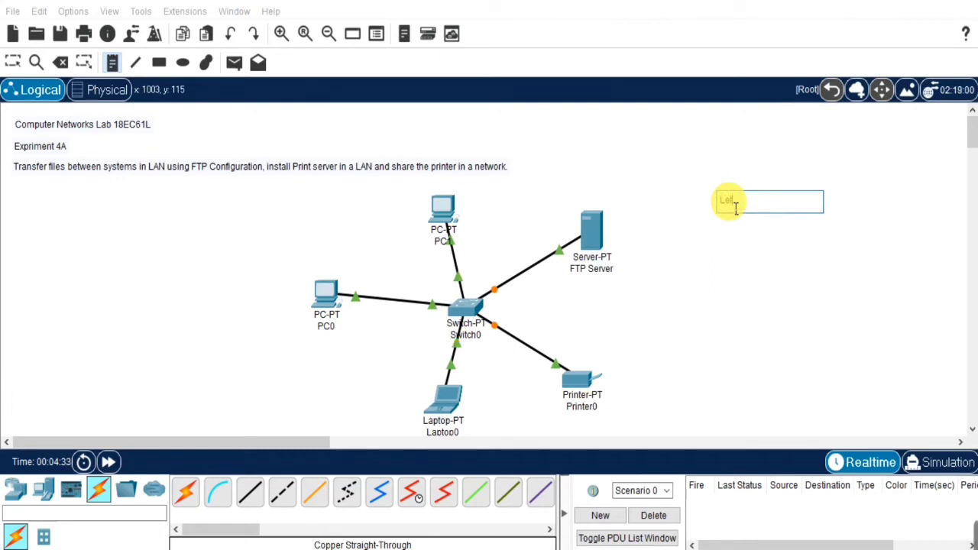
text(et)
key(Return)
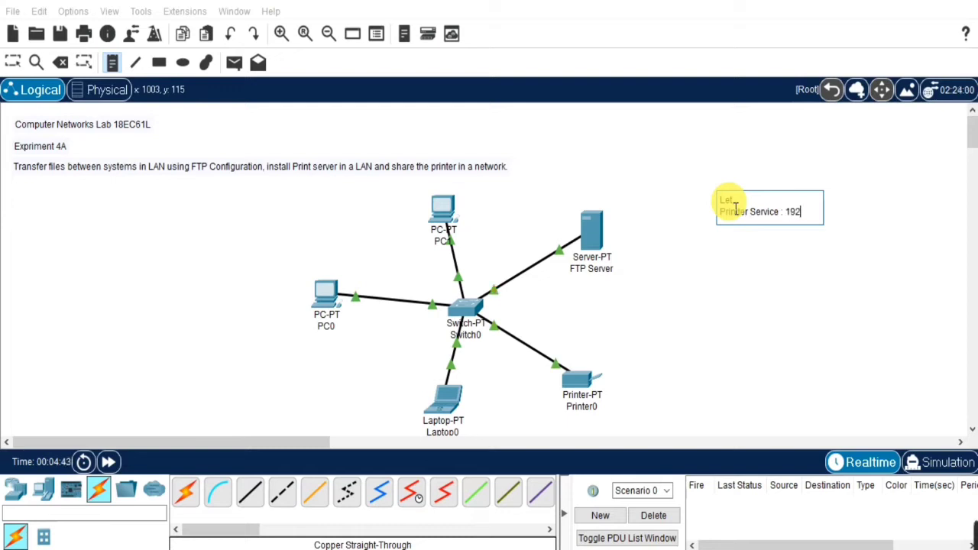
text(.168.)
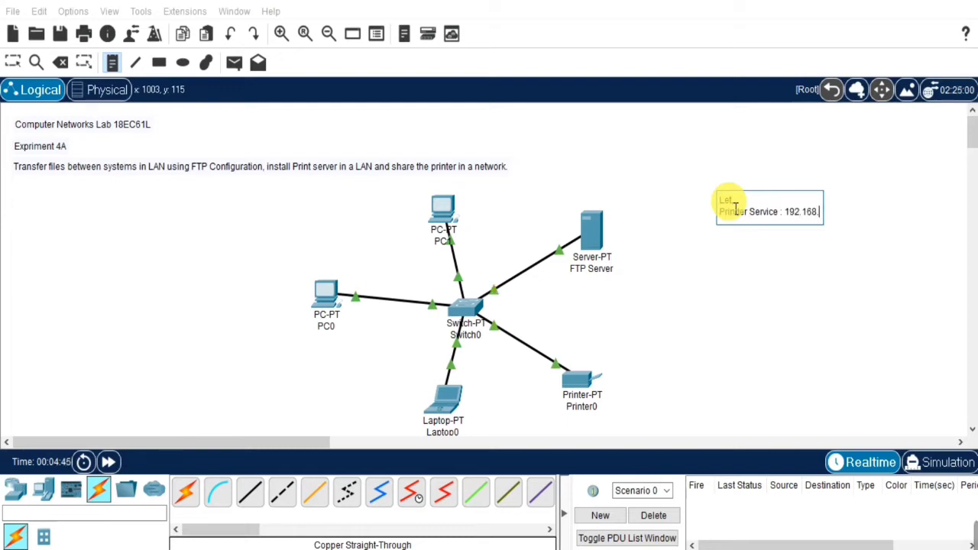
text(192.168.10.5)
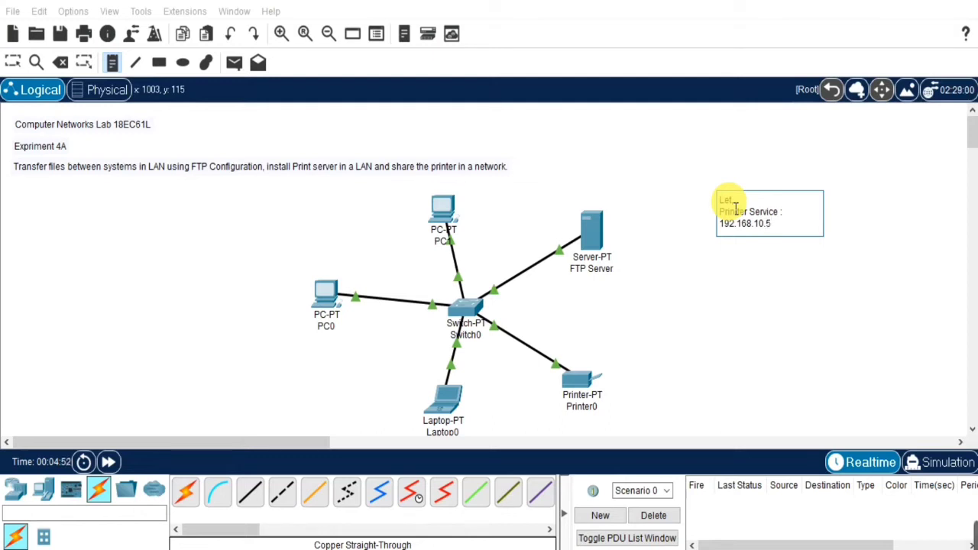
key(Return)
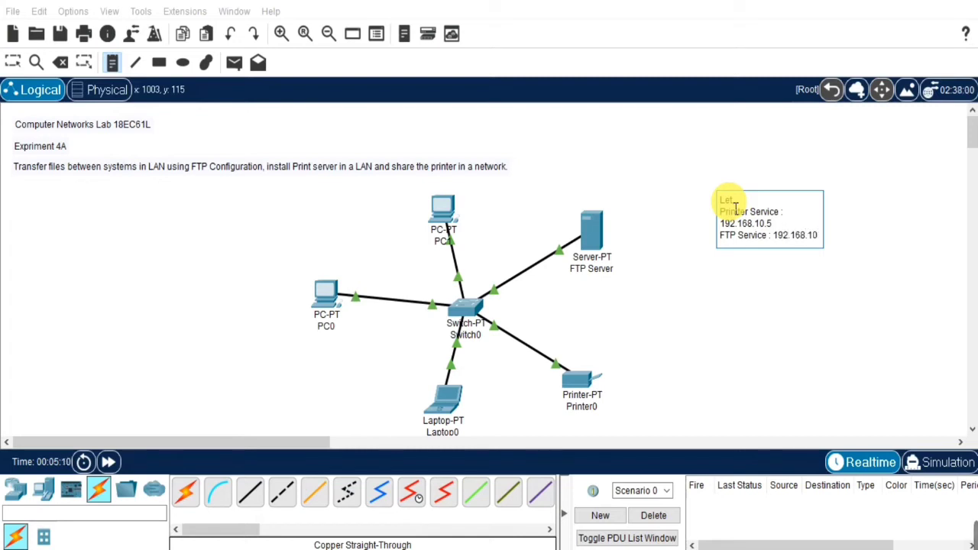
text(.4)
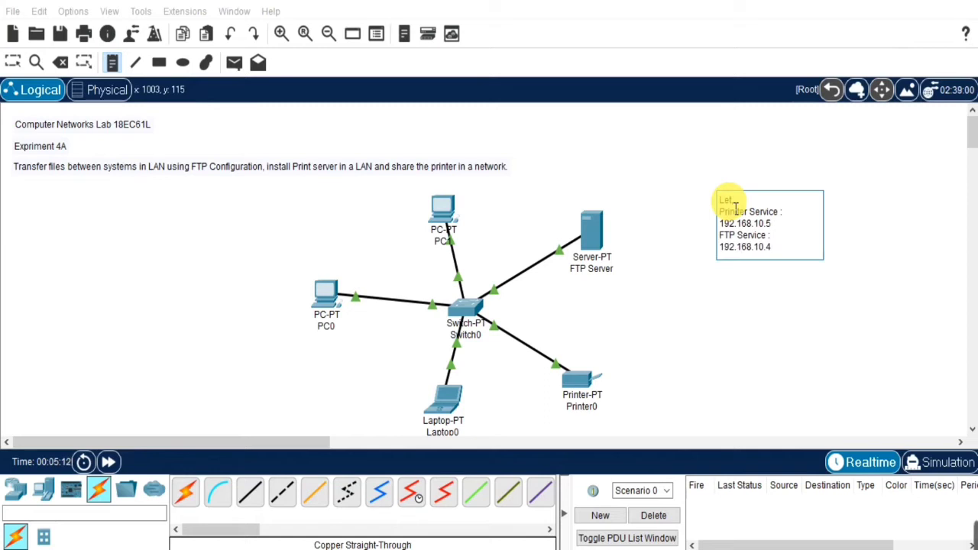
key(Escape)
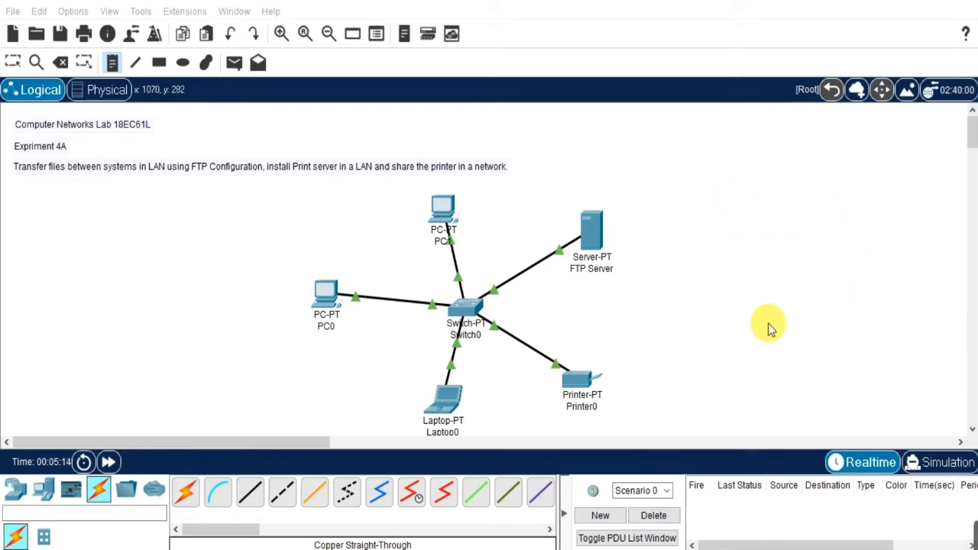
drag(776, 210, 804, 183)
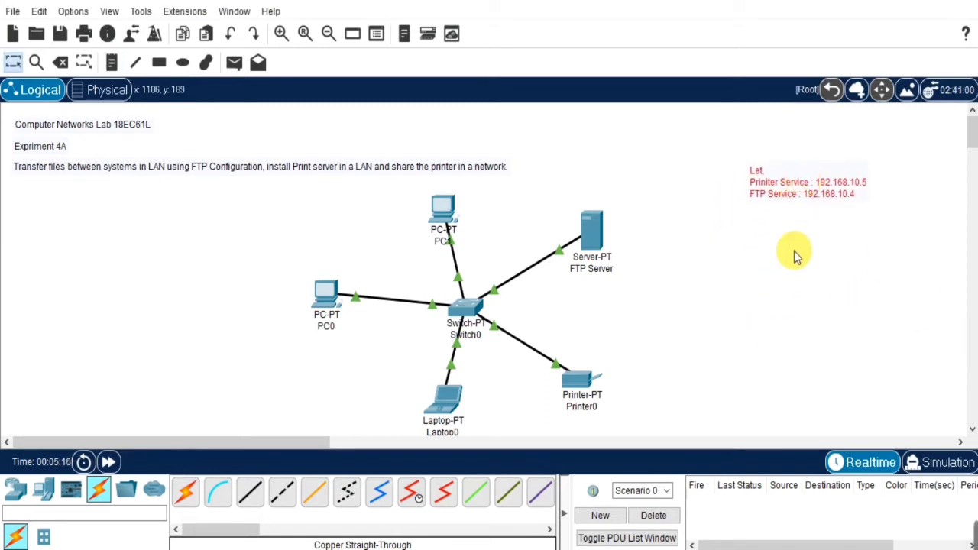
Rename PC1 as 192.168.10.1 and copy the new label text.
click(451, 241)
text(192.168.10.1)
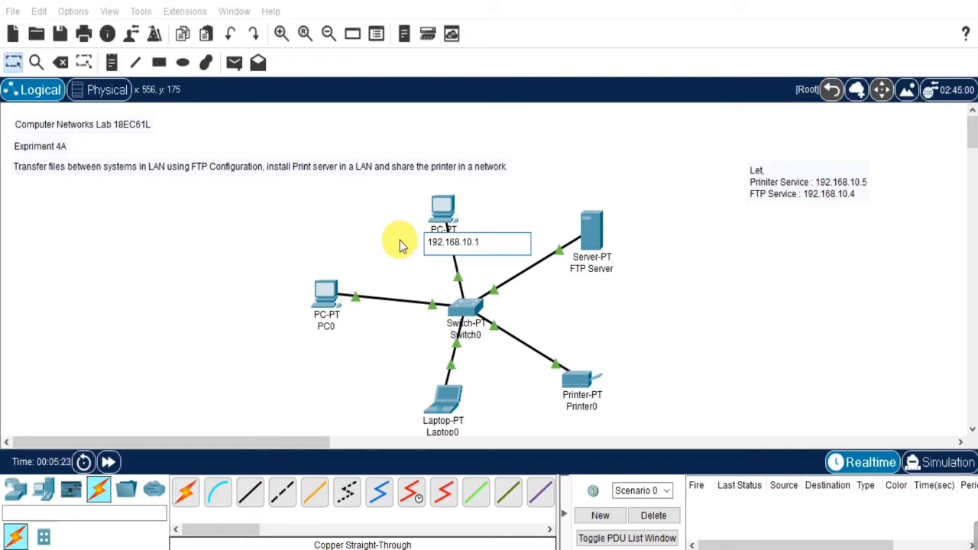
drag(484, 244, 410, 247)
key(ctrl+c)
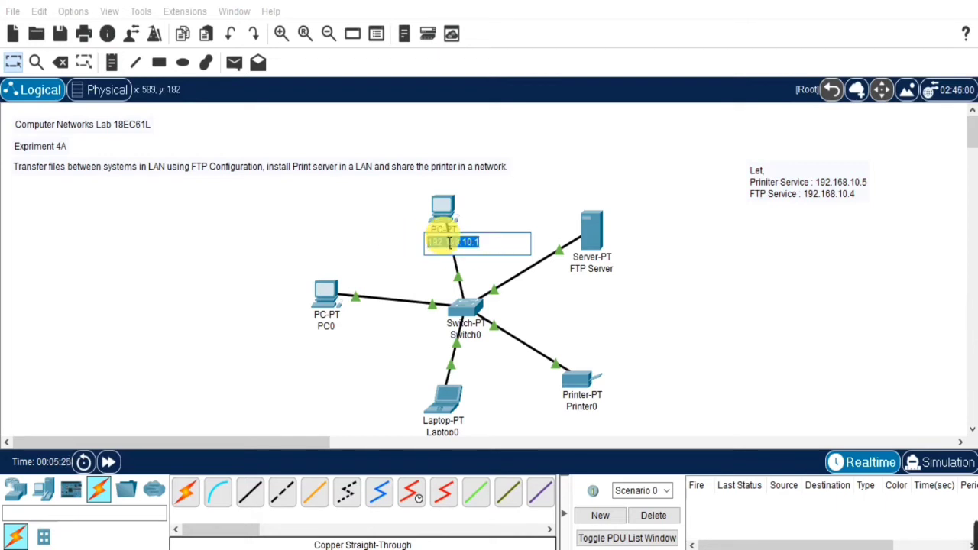
Rename PC0 as 192.168.10.2, reusing the copied address.
click(327, 317)
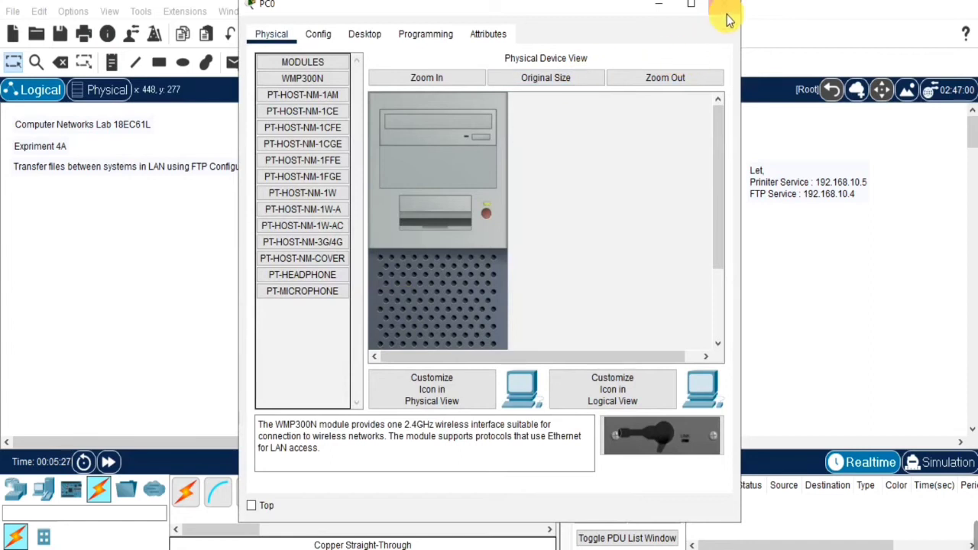
click(726, 9)
click(328, 317)
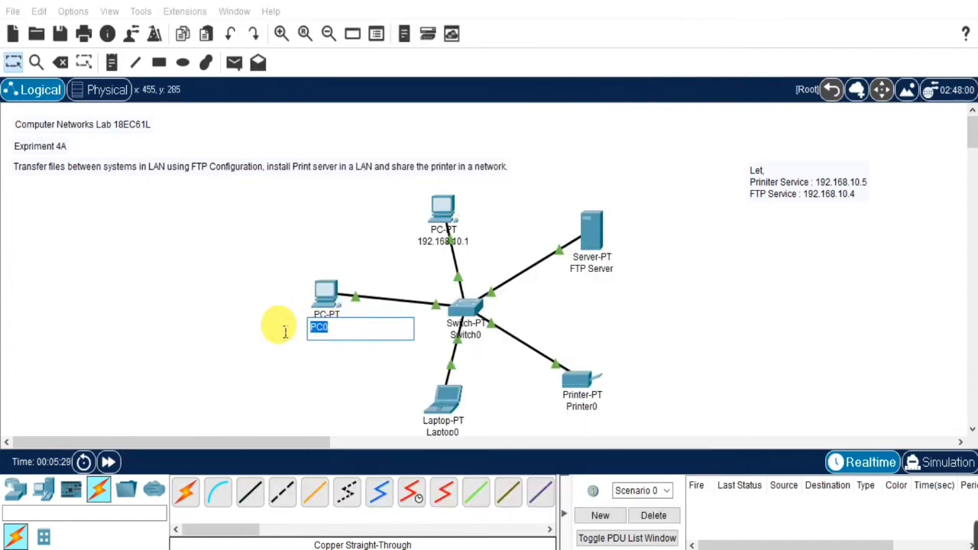
key(ctrl+v)
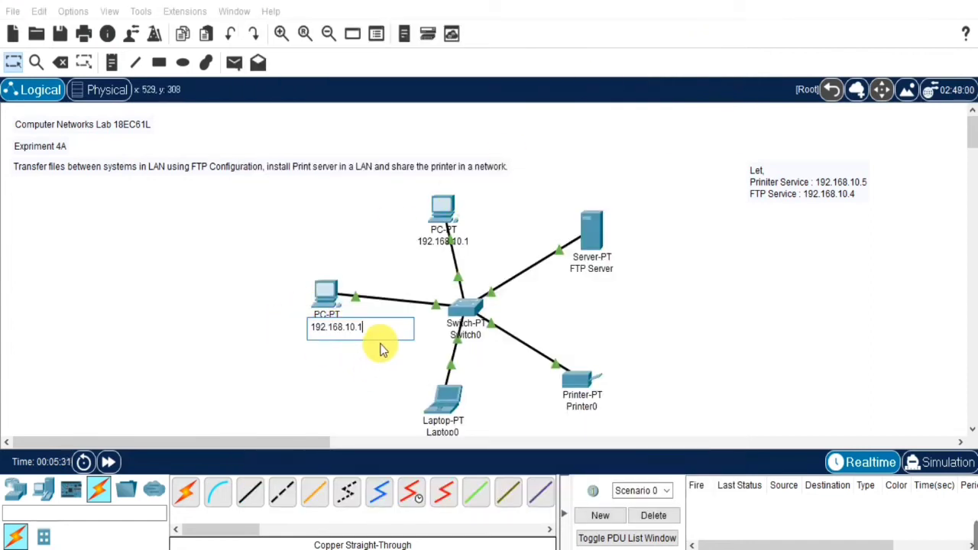
text(2)
Rename Laptop0 as 192.168.10.3, reusing the copied address.
click(443, 433)
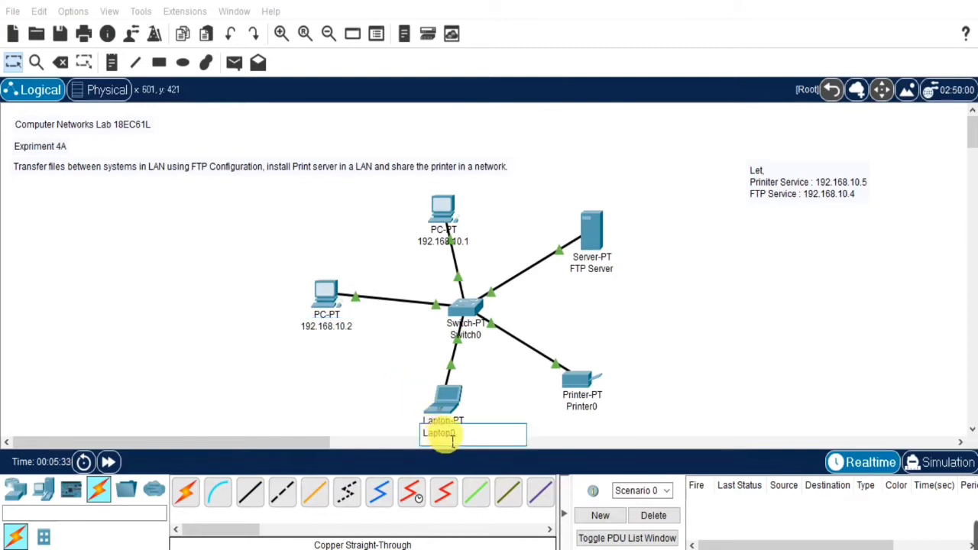
key(ctrl+v)
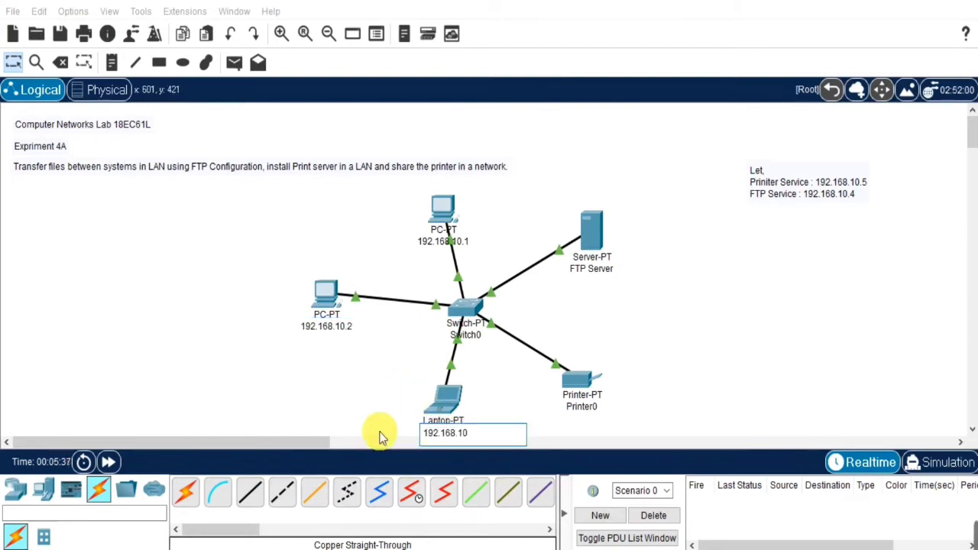
text(.3)
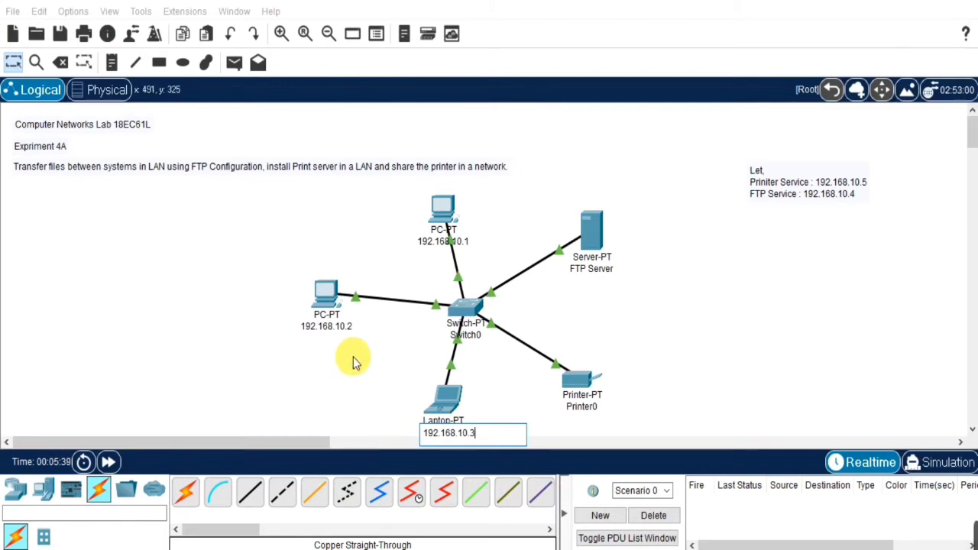
click(353, 362)
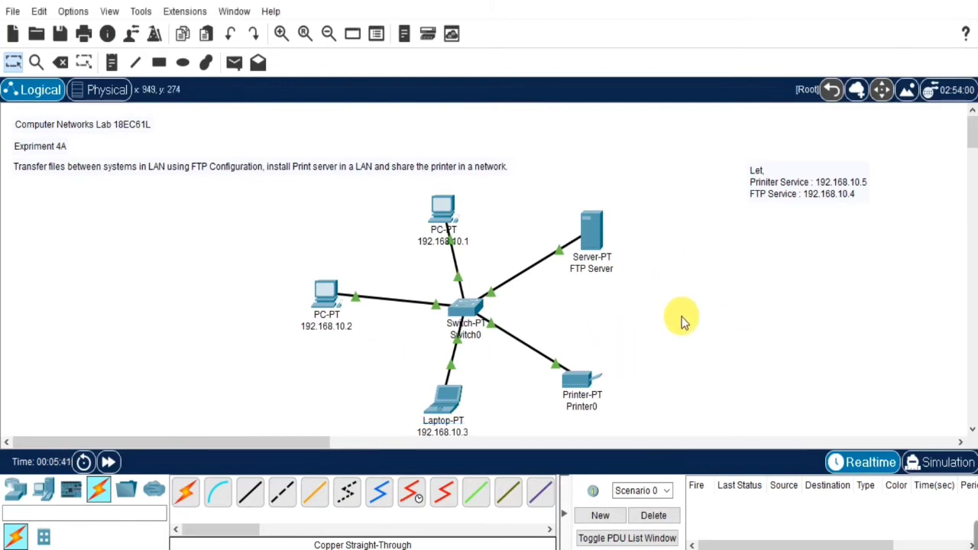
Move the service address note closer to the FTP Server.
scroll(687, 313, down, 1)
drag(773, 146, 734, 193)
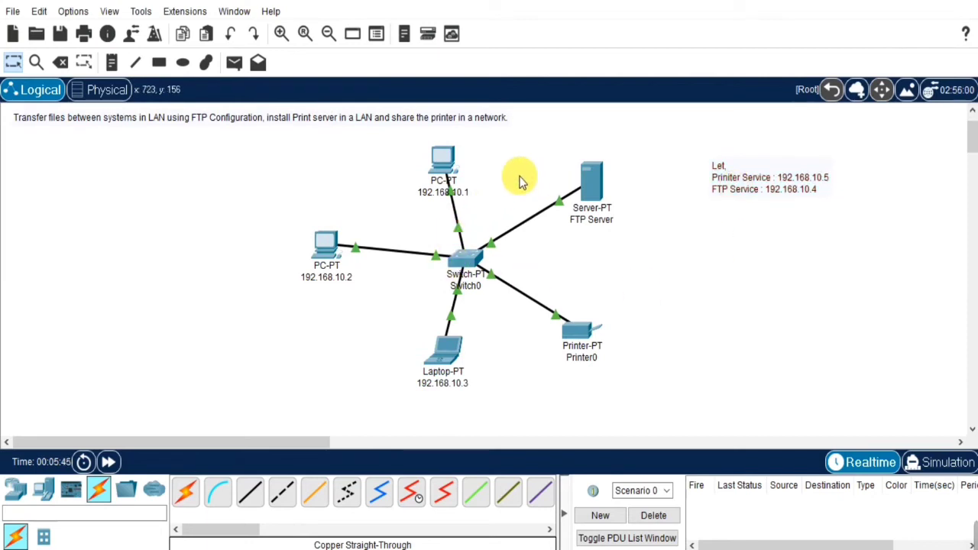
Assign the FTP Server's FastEthernet0 the static IPv4 address 192.168.10.5 with subnet mask 255.255.255.0.
click(589, 177)
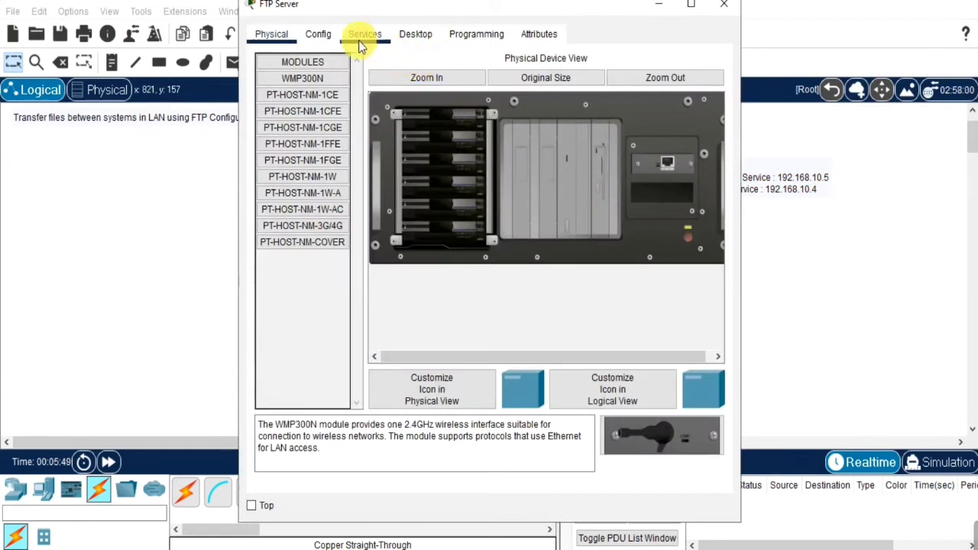
click(319, 35)
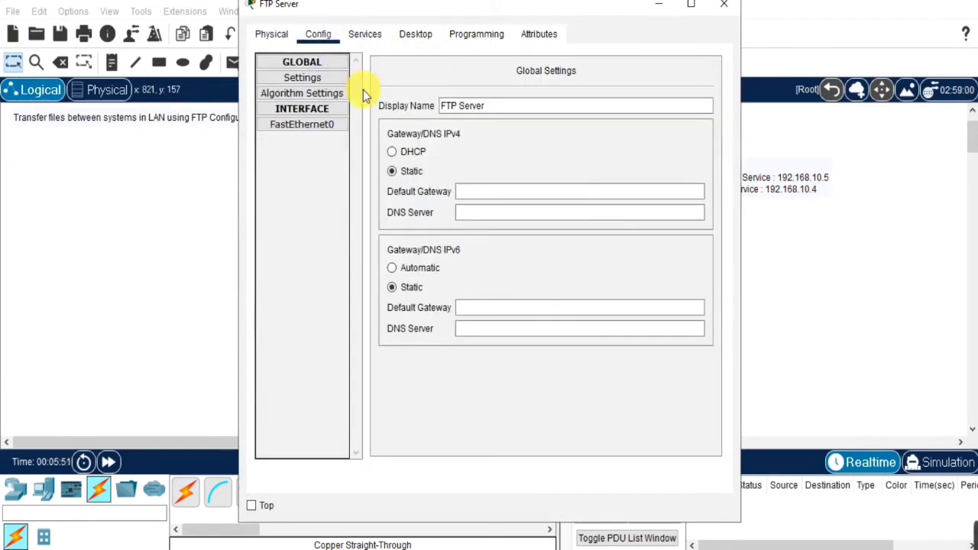
click(325, 125)
drag(451, 22, 372, 29)
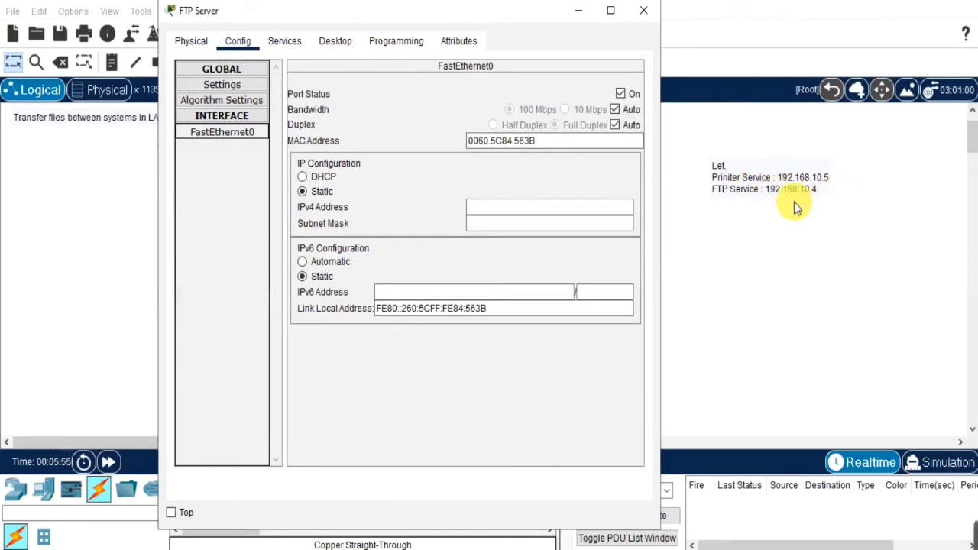
click(609, 208)
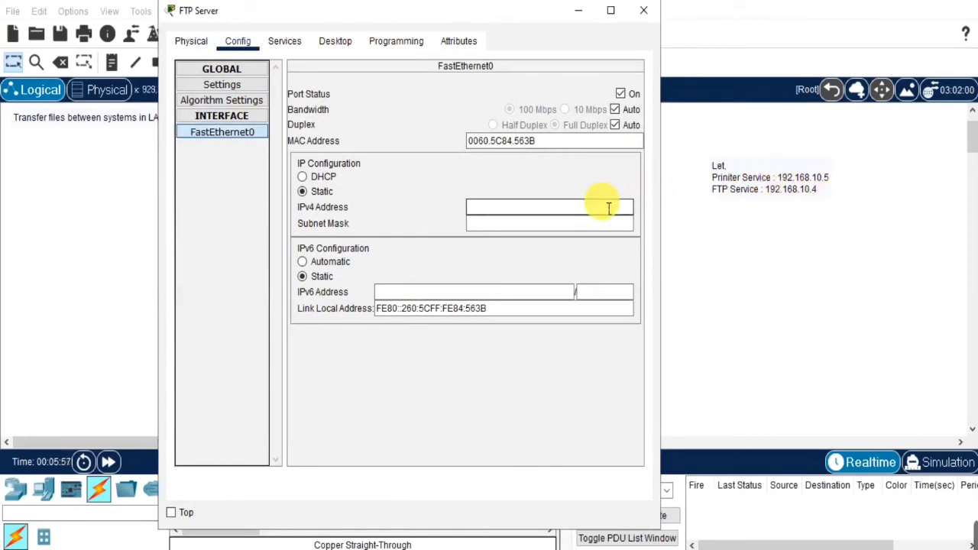
text(192.168.10.5)
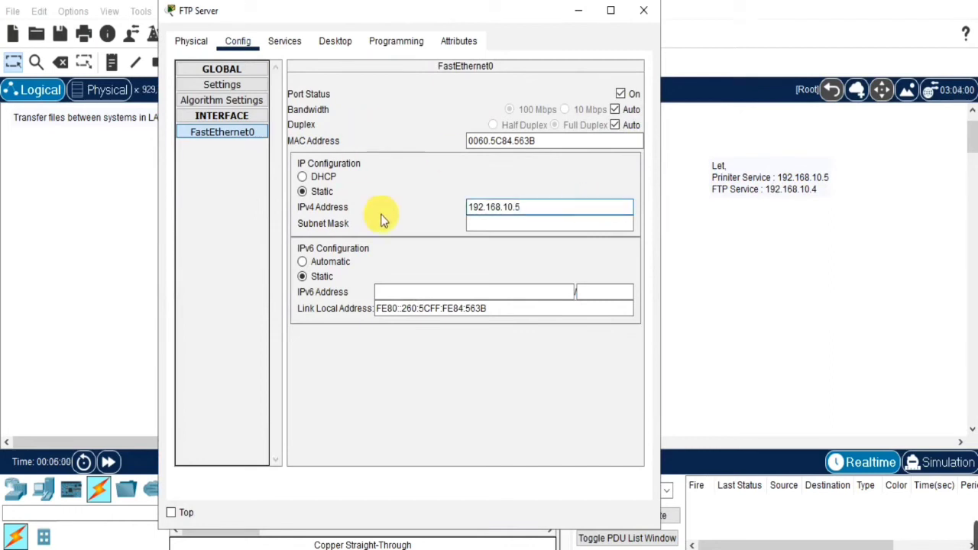
key(Tab)
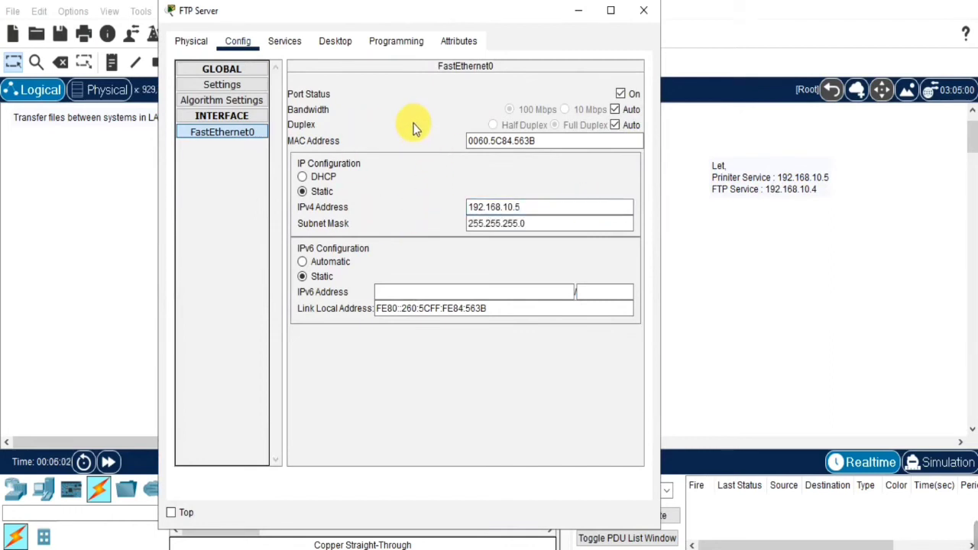
Turn off the HTTP and HTTPS services on the FTP Server.
click(294, 40)
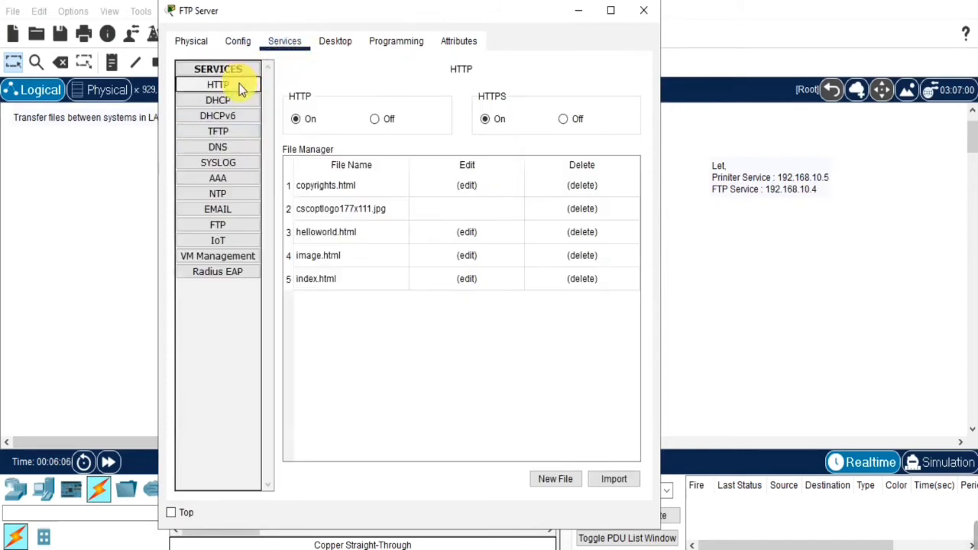
click(375, 120)
click(563, 119)
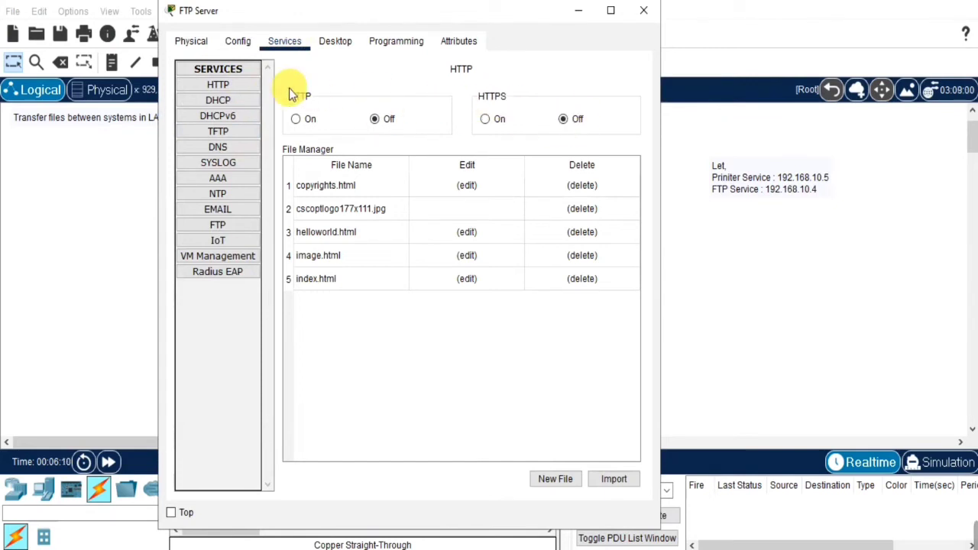
Check that DHCP and DHCPv6 are off on the FTP Server and turn off its TFTP service.
click(250, 102)
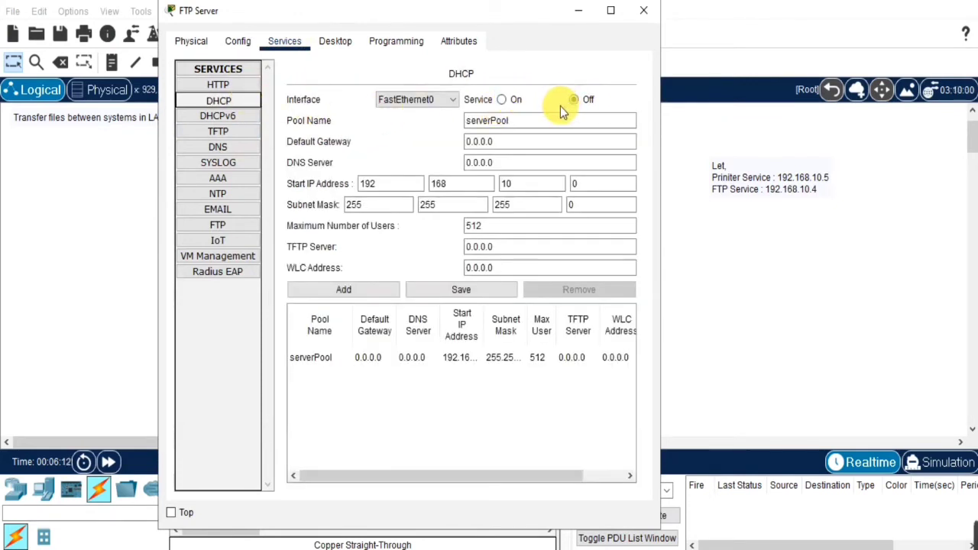
click(252, 121)
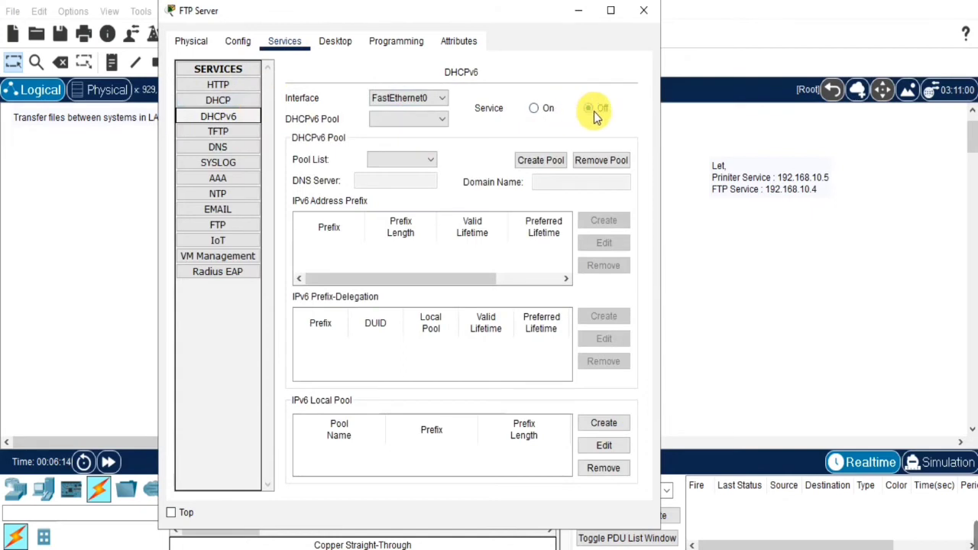
click(220, 131)
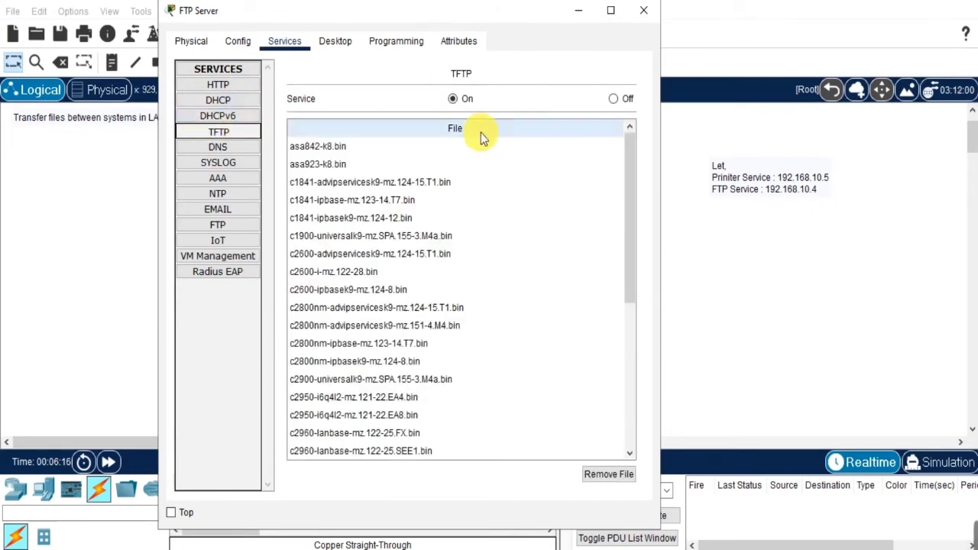
click(616, 99)
Go through the DNS to NTP services, turning off Syslog and NTP on the FTP Server.
click(255, 147)
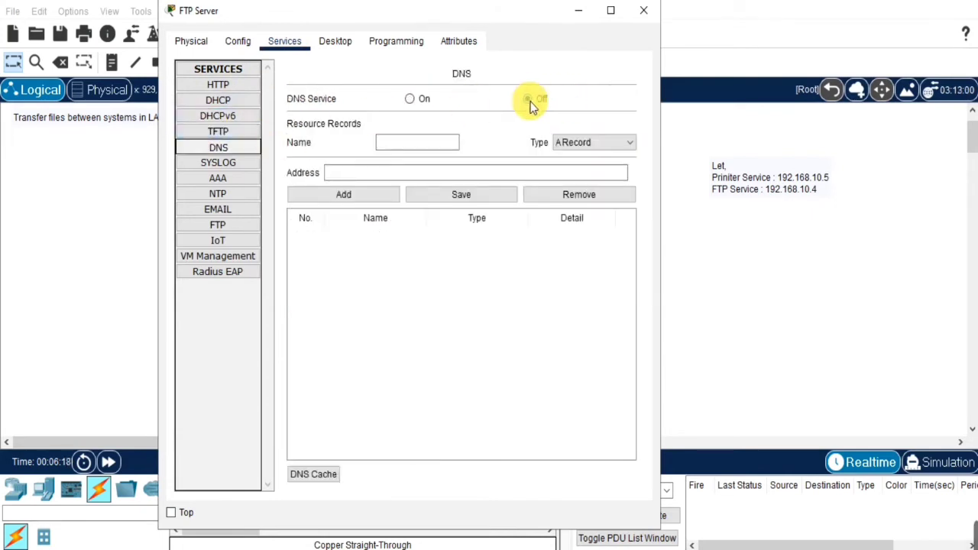
click(239, 163)
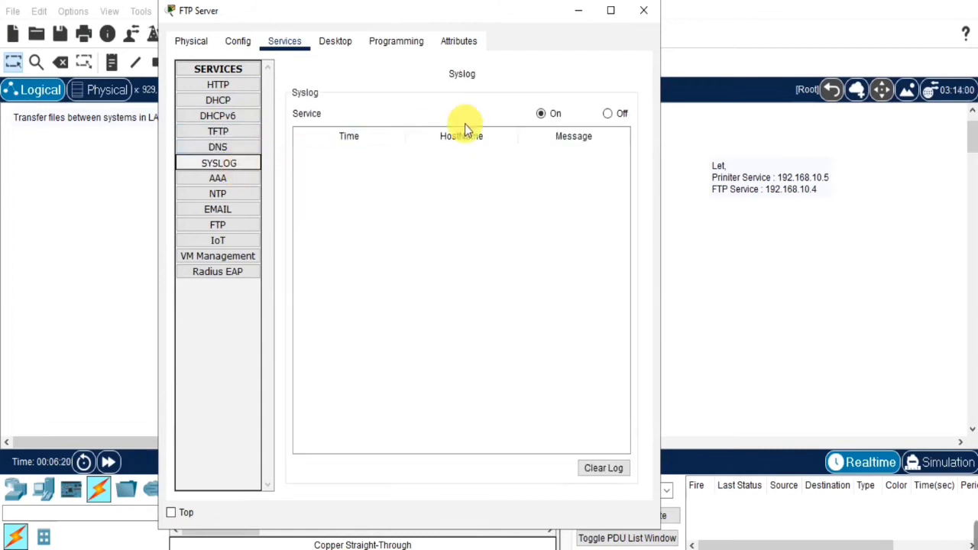
click(616, 114)
click(251, 180)
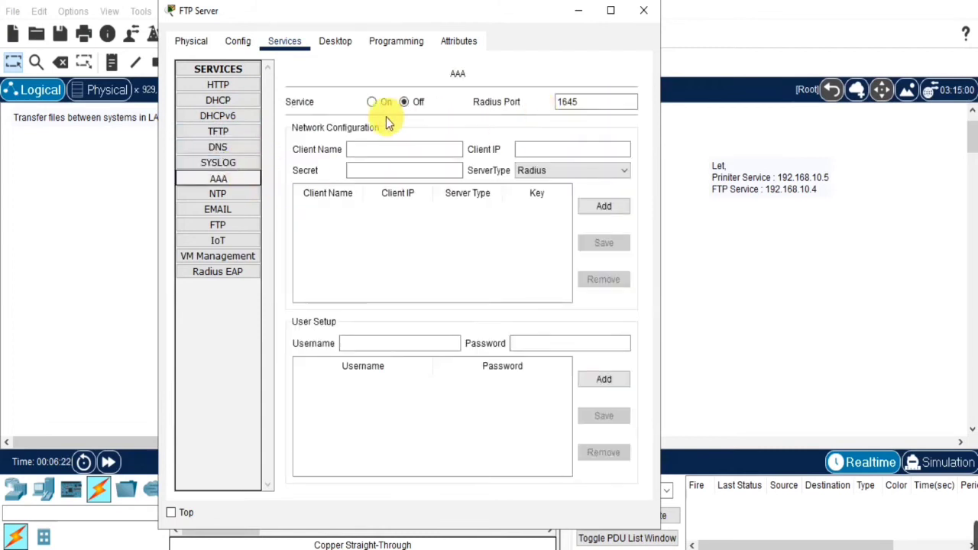
click(254, 197)
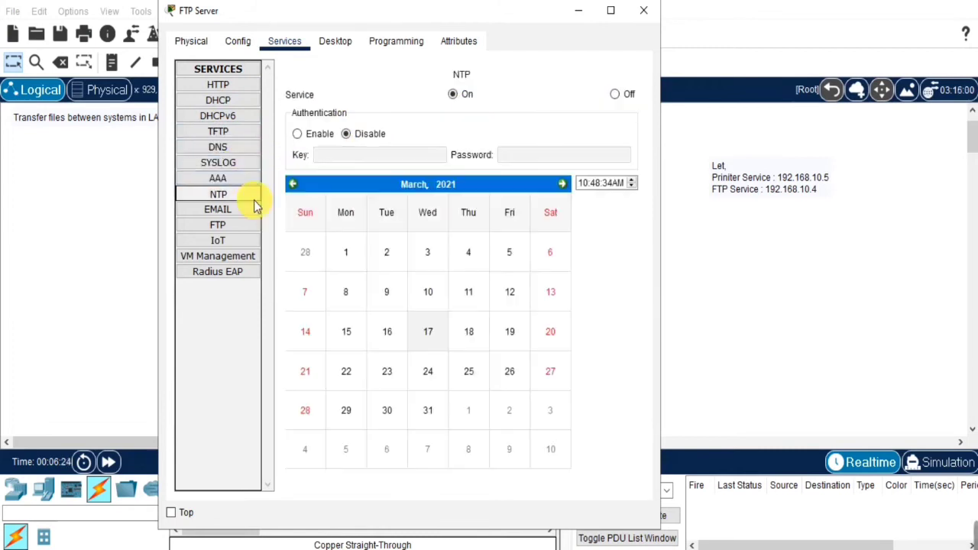
click(615, 95)
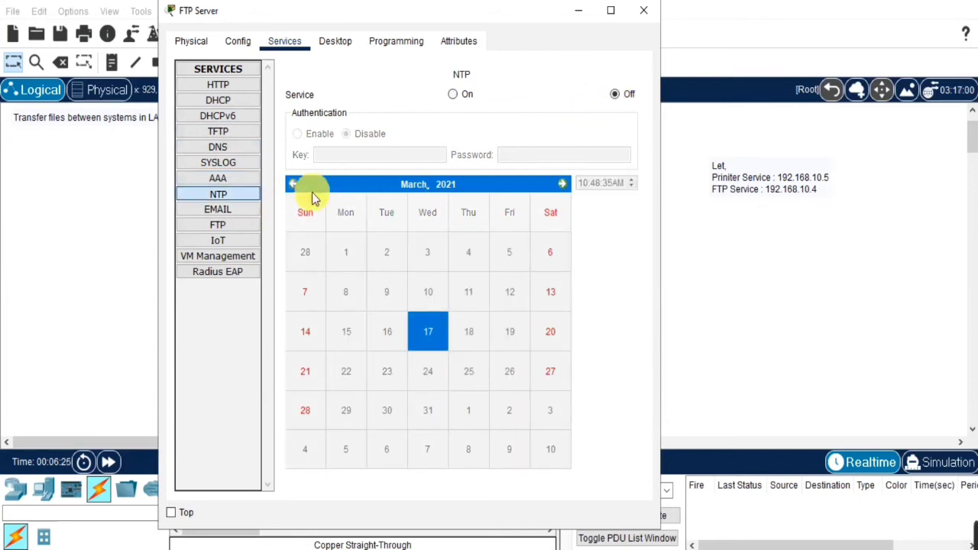
Turn off the POP3 and SMTP email services on the FTP Server.
click(229, 211)
click(557, 121)
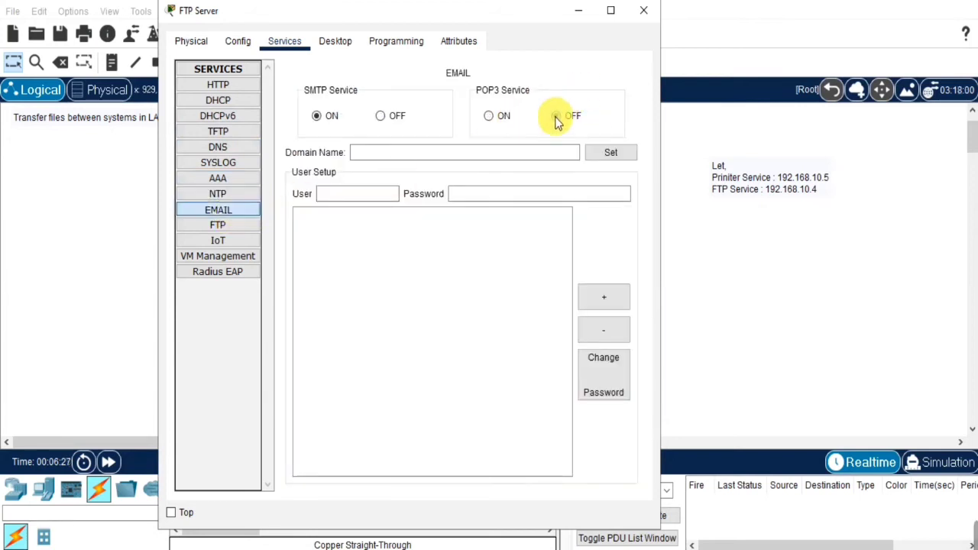
click(391, 122)
Keep the FTP service on and the IoT registration service off.
click(258, 225)
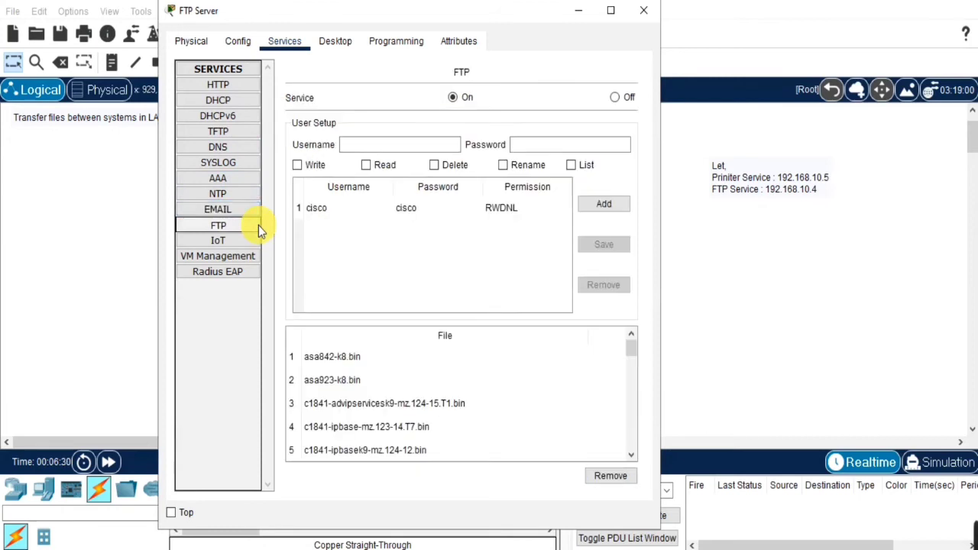
click(453, 99)
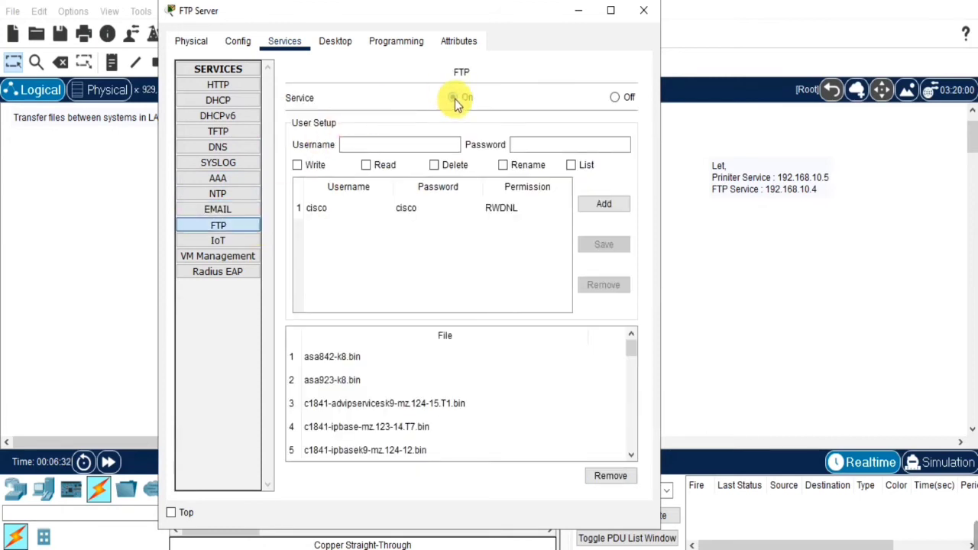
click(218, 241)
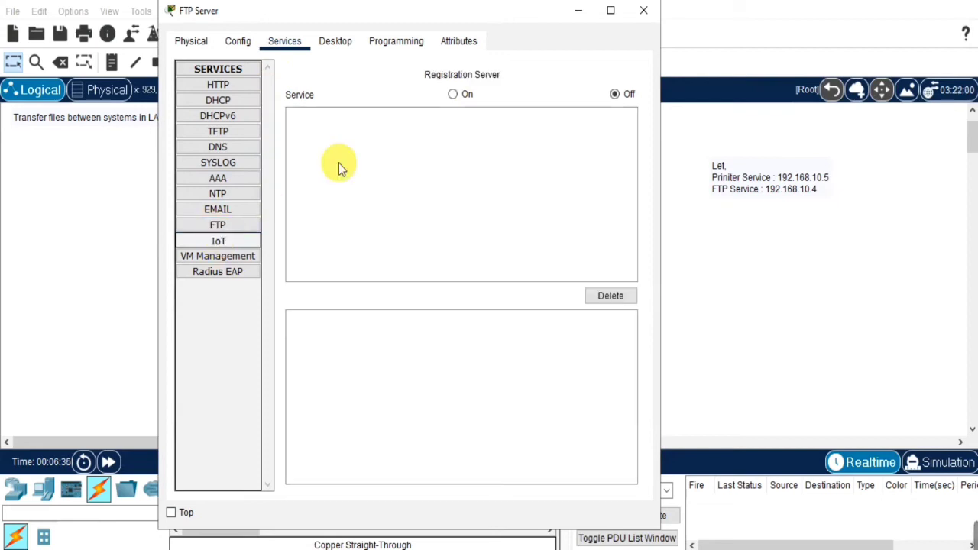
click(628, 95)
Turn off the VM Management service, check Radius EAP, and return to the FTP service settings.
click(218, 256)
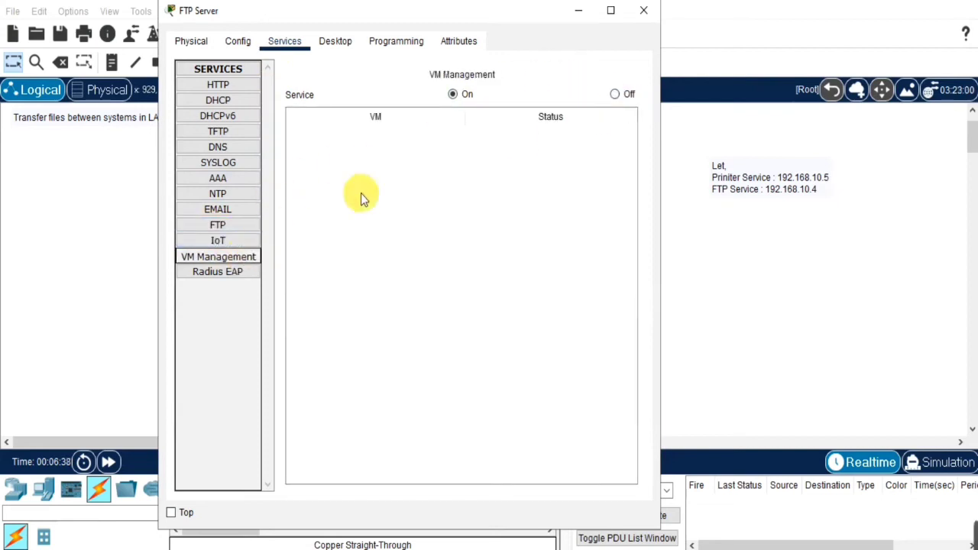
click(627, 96)
click(249, 272)
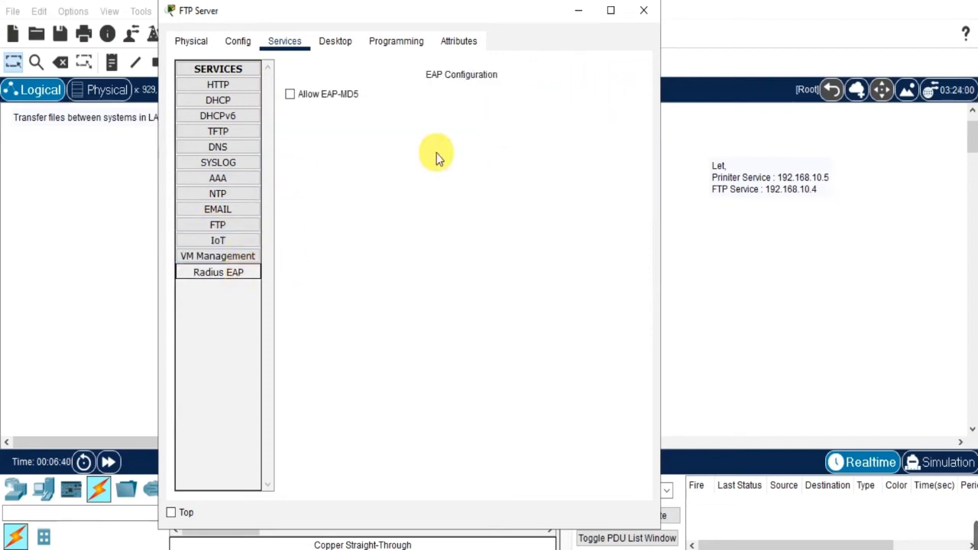
click(252, 243)
click(250, 227)
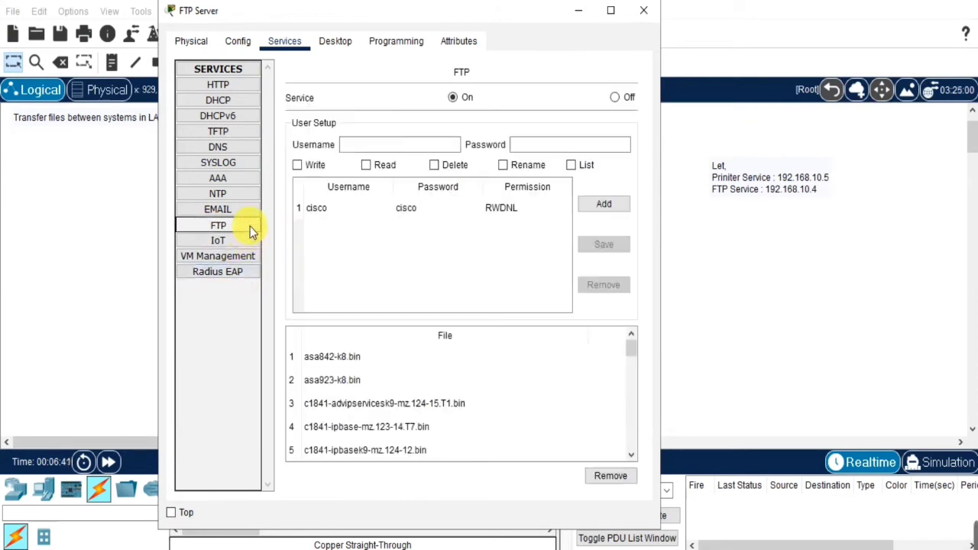
click(359, 153)
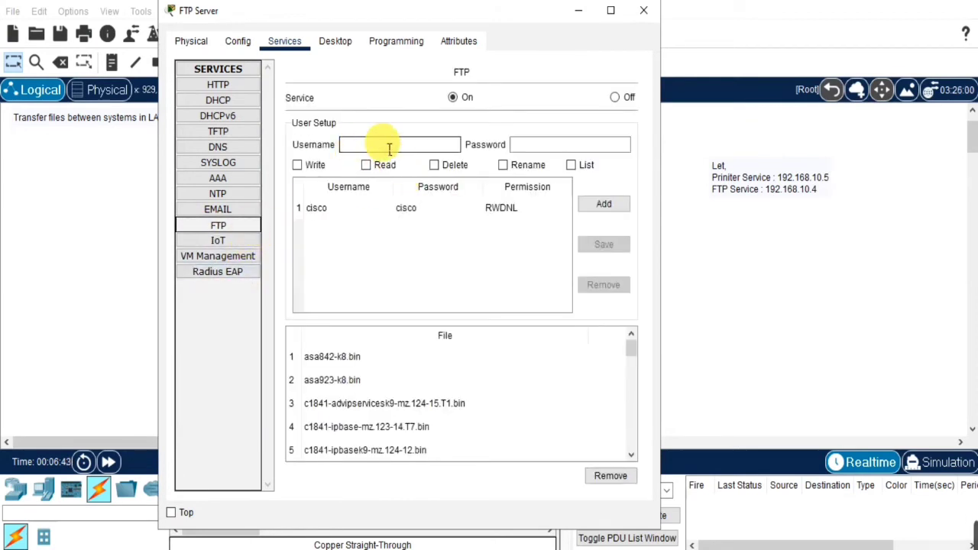
click(389, 149)
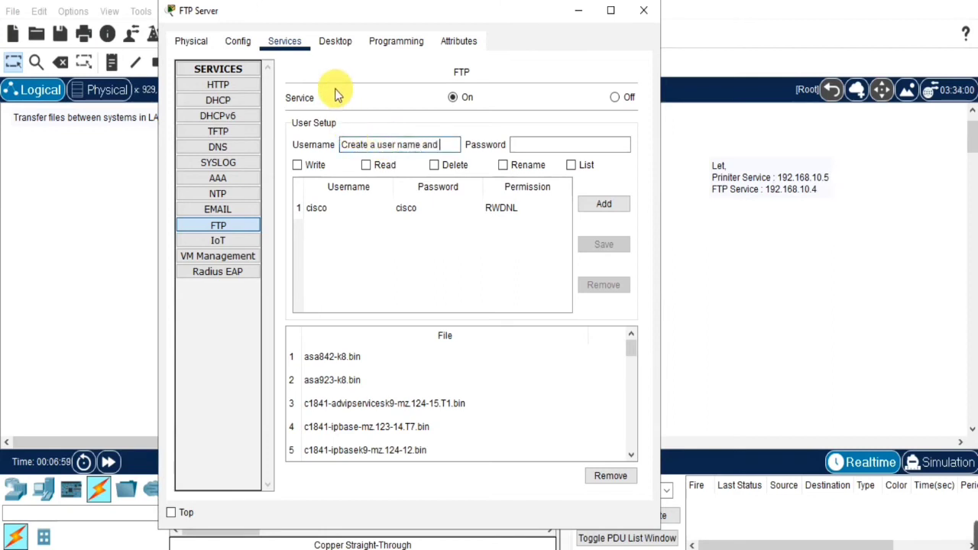
text(ssword)
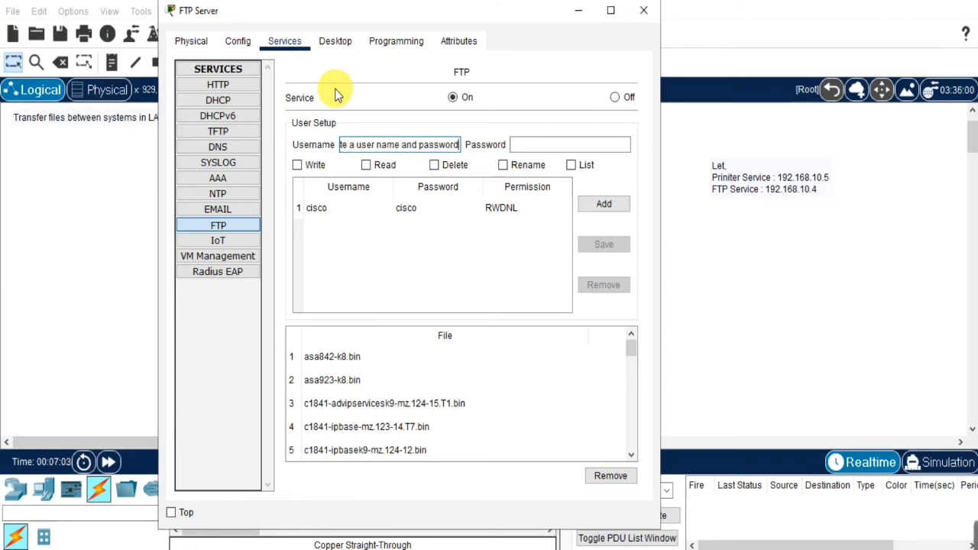
key(BackSpace)
key(BackSpace)
key(BackSpace)
key(BackSpace)
key(BackSpace)
key(BackSpace)
key(BackSpace)
key(BackSpace)
key(BackSpace)
key(BackSpace)
key(BackSpace)
key(BackSpace)
key(BackSpace)
key(BackSpace)
key(BackSpace)
key(BackSpace)
key(BackSpace)
key(BackSpace)
key(BackSpace)
key(BackSpace)
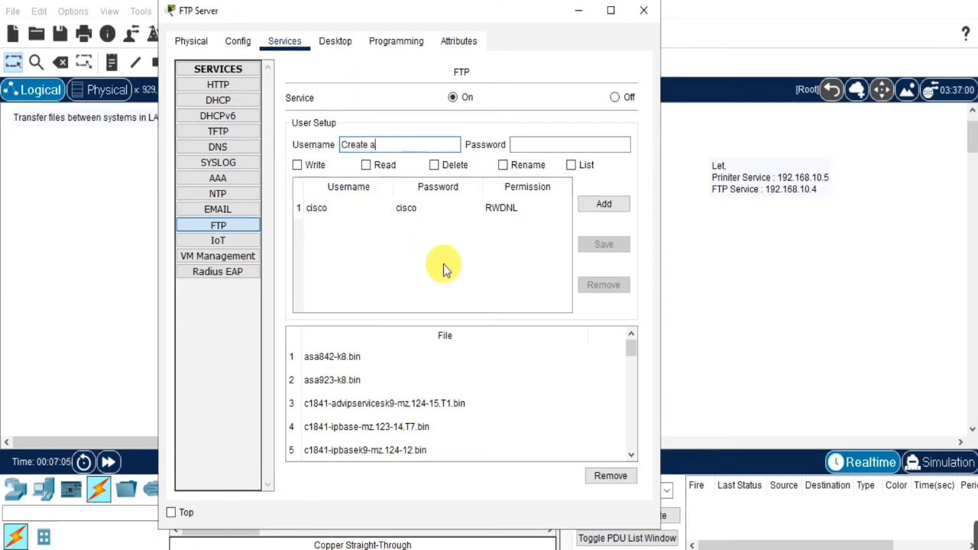
key(BackSpace)
key(BackSpace)
key(BackSpace)
key(BackSpace)
key(BackSpace)
key(BackSpace)
key(BackSpace)
key(BackSpace)
Add an FTP account named user with its account password and Write, Read, Delete, Rename and List permissions, and close the server's settings.
text(user)
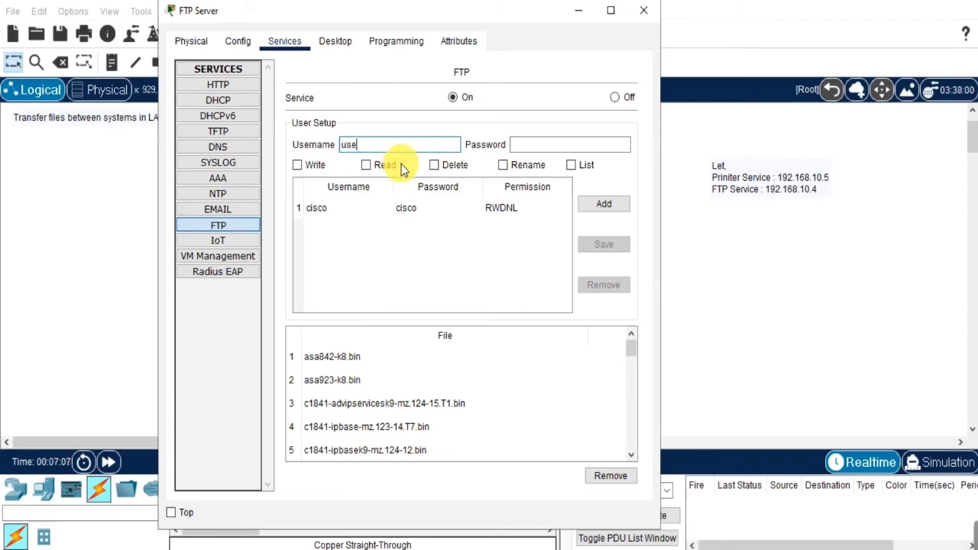
click(519, 145)
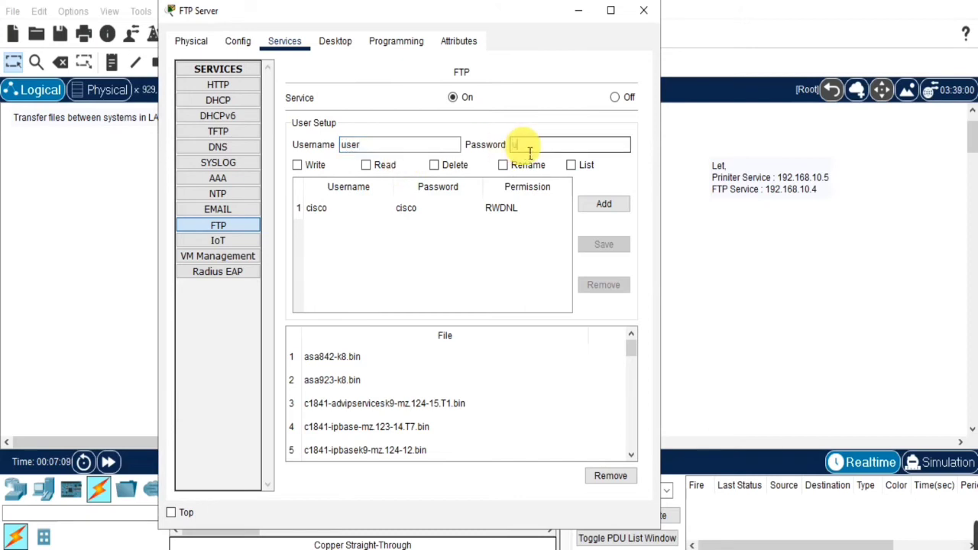
text(user)
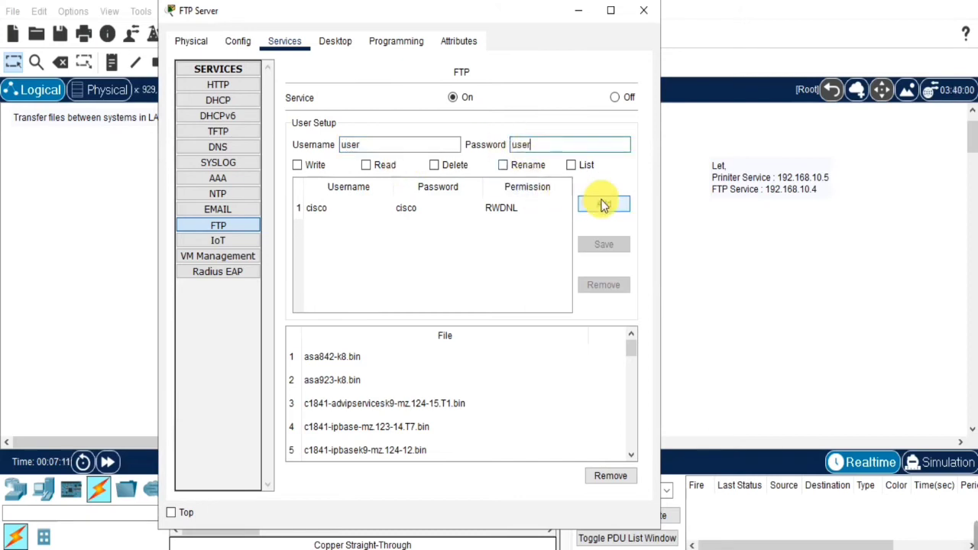
click(315, 166)
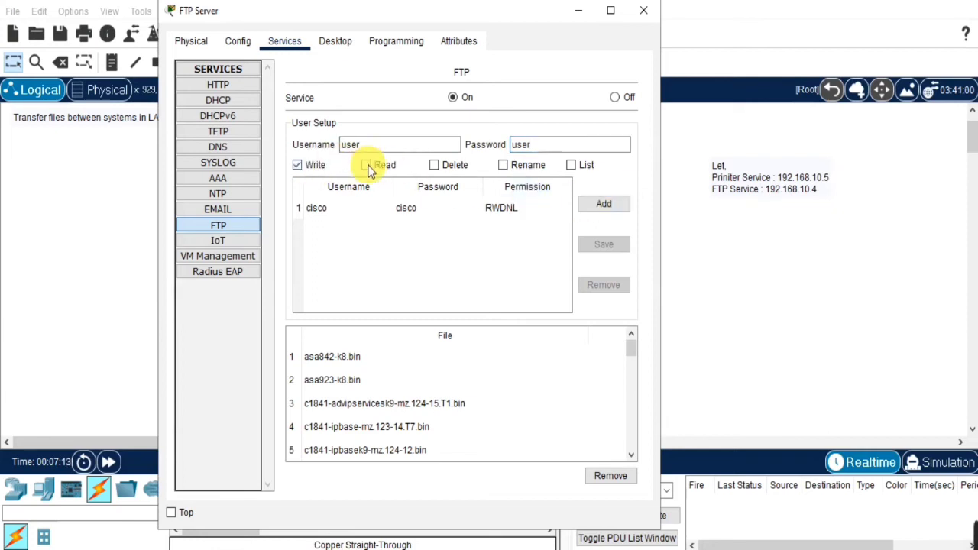
click(384, 167)
click(437, 167)
click(526, 167)
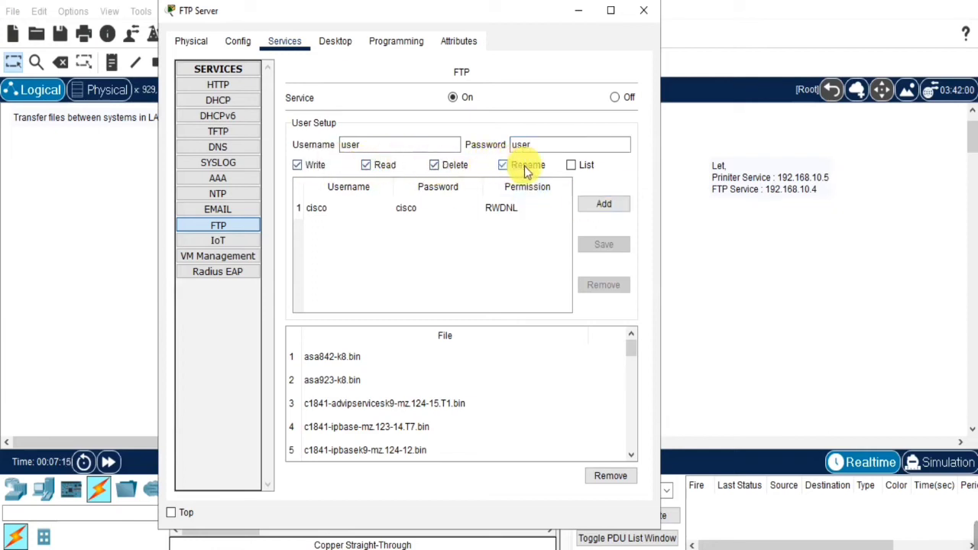
click(578, 168)
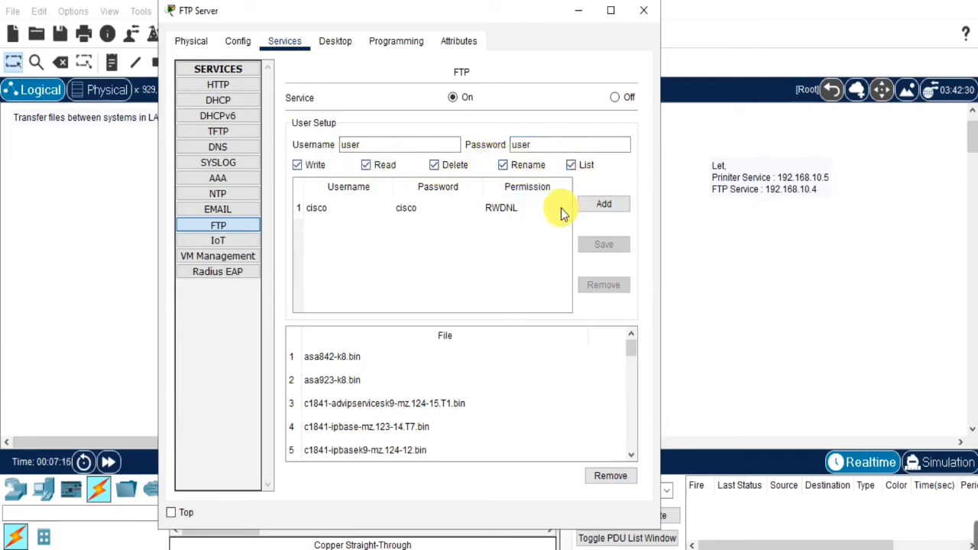
click(612, 206)
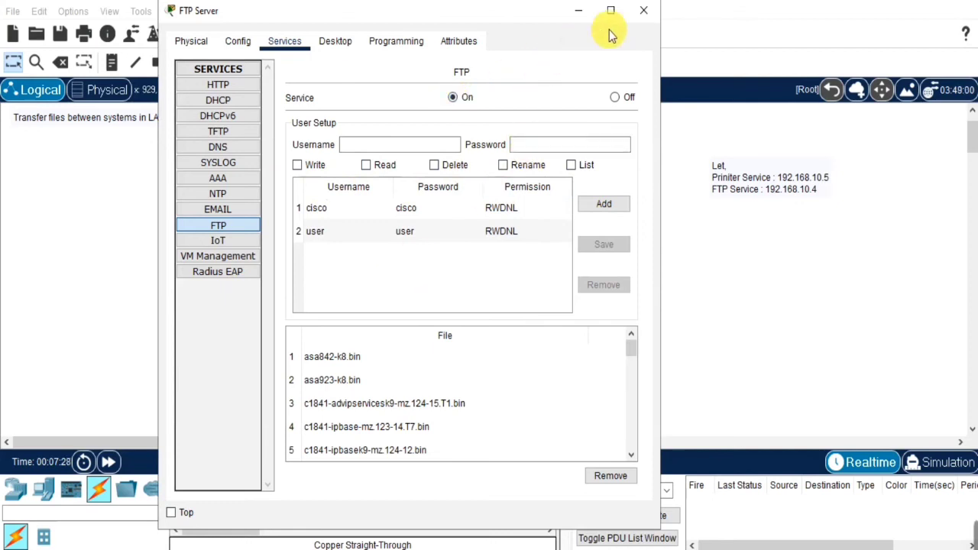
click(639, 14)
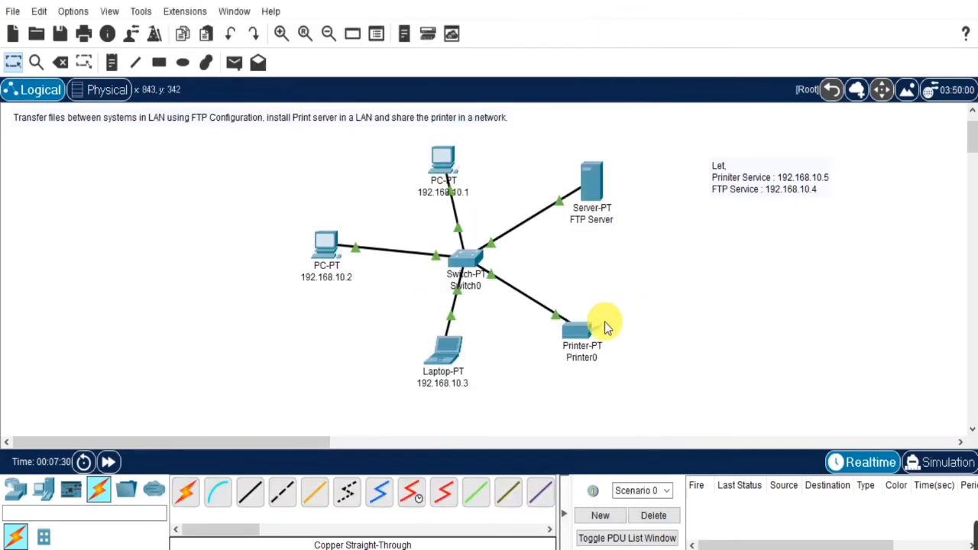
Try to give Printer0's FastEthernet0 interface the static IPv4 address 192.168.10.5.
click(587, 329)
click(337, 35)
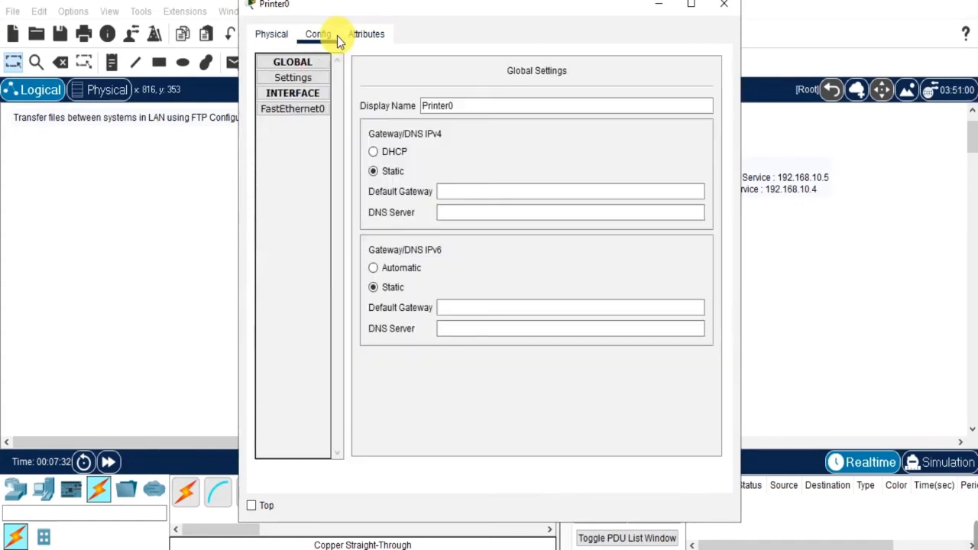
click(320, 111)
click(558, 201)
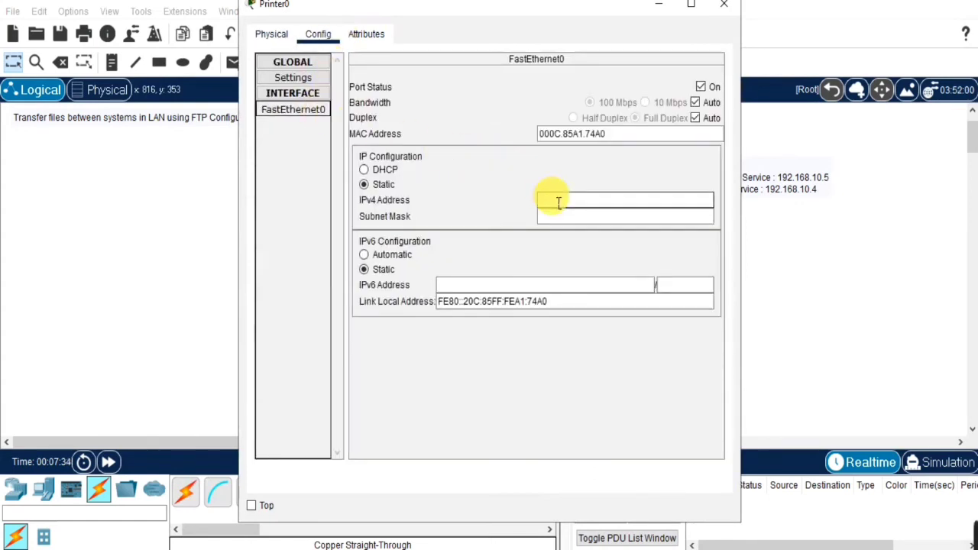
drag(512, 6, 444, 10)
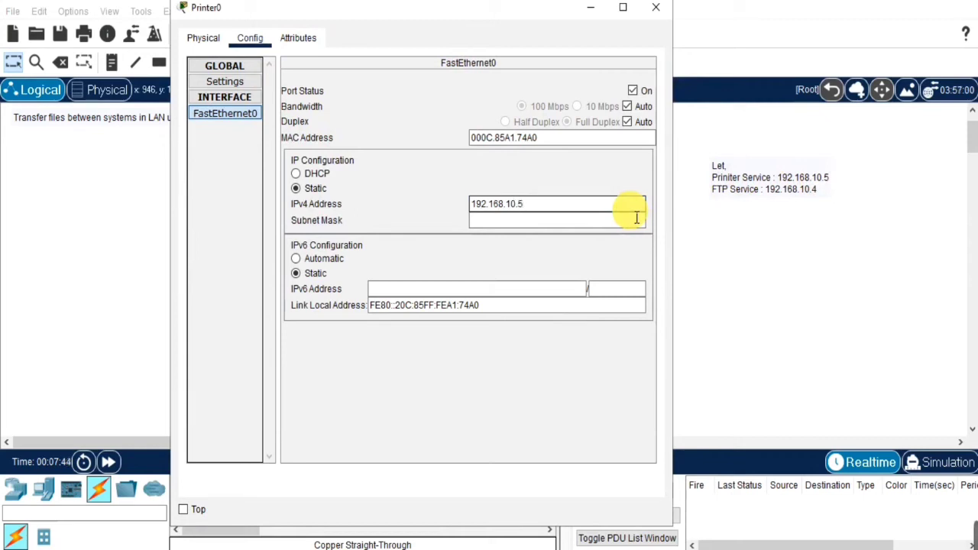
click(634, 218)
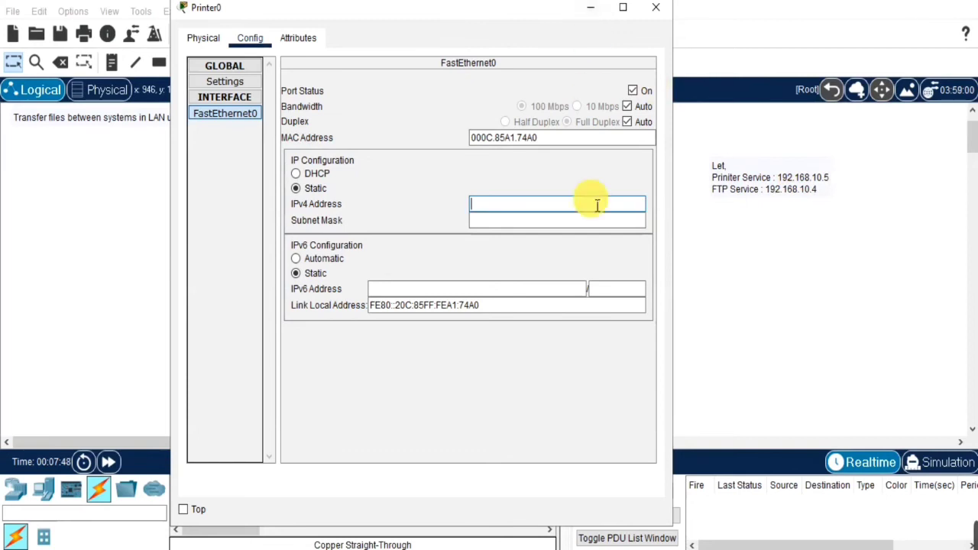
click(590, 10)
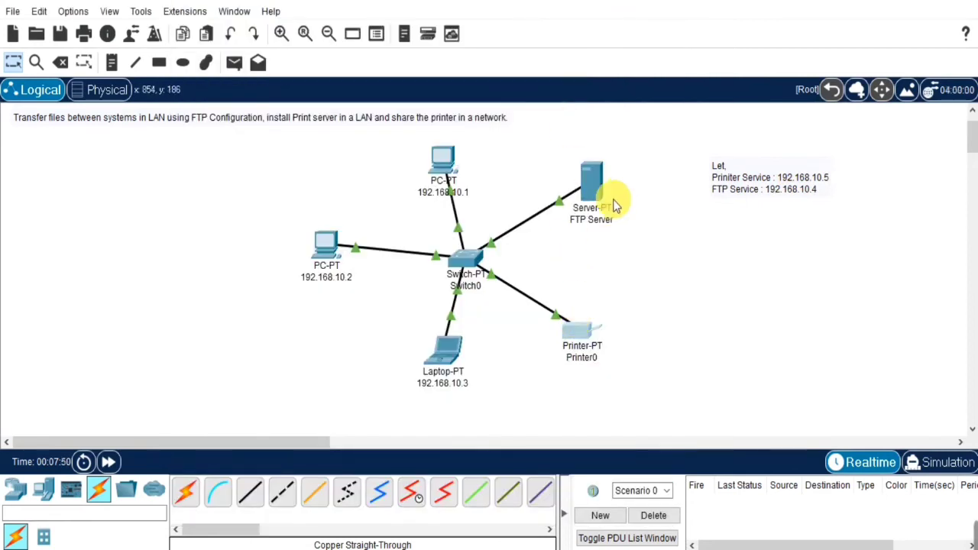
Change the FTP Server's FastEthernet0 IPv4 address to 192.168.10.4 and close its settings.
click(594, 179)
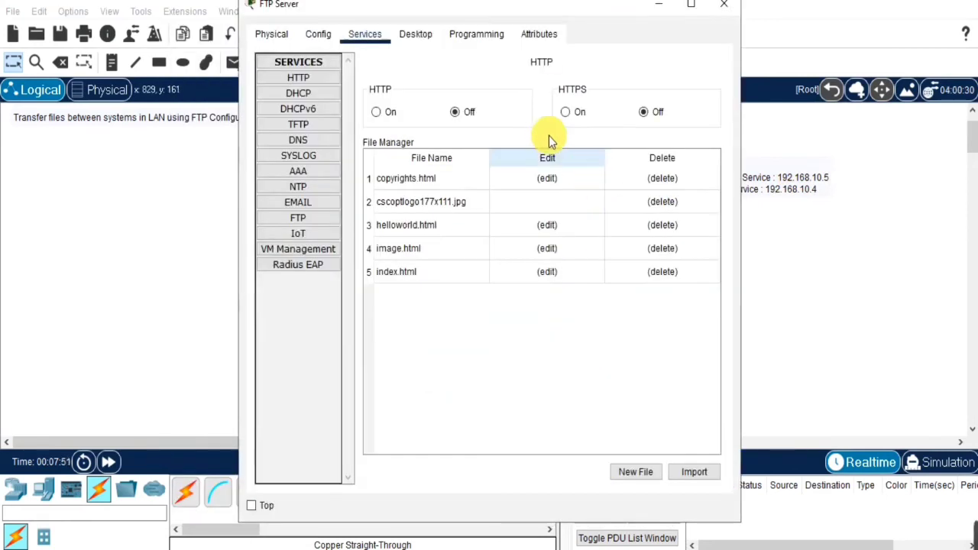
click(324, 36)
click(323, 125)
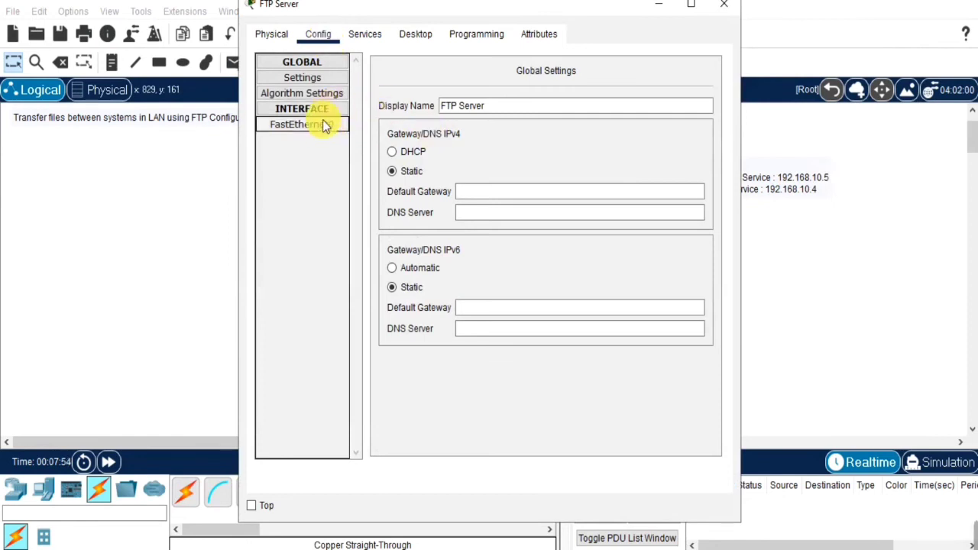
click(619, 202)
key(BackSpace)
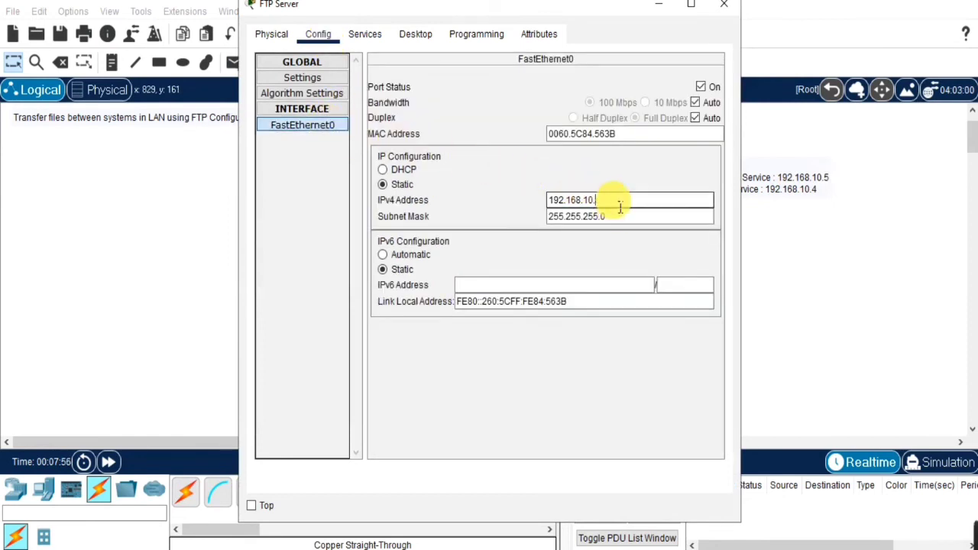
text(4)
click(724, 5)
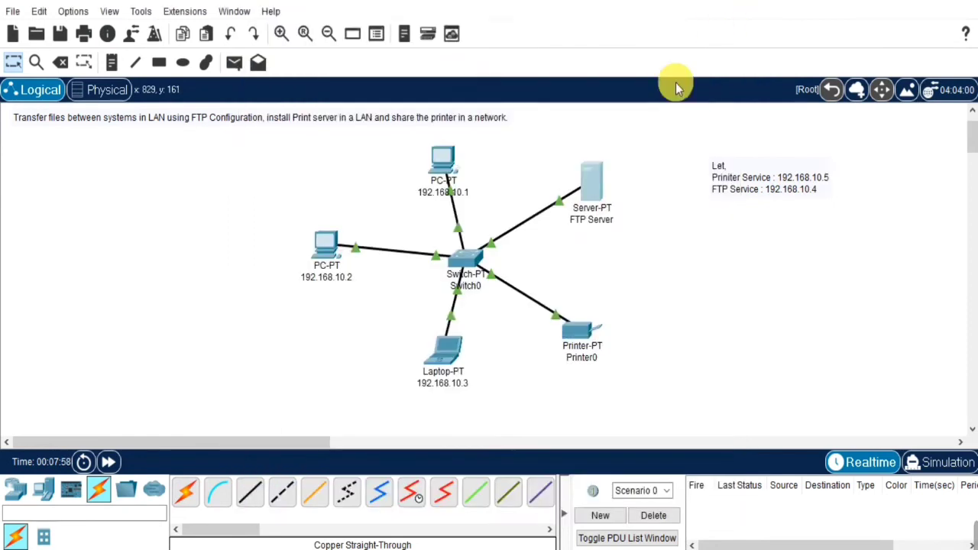
Assign Printer0 the static IPv4 address 192.168.10.5 with subnet mask 255.255.255.0 and close its settings.
click(583, 336)
click(527, 205)
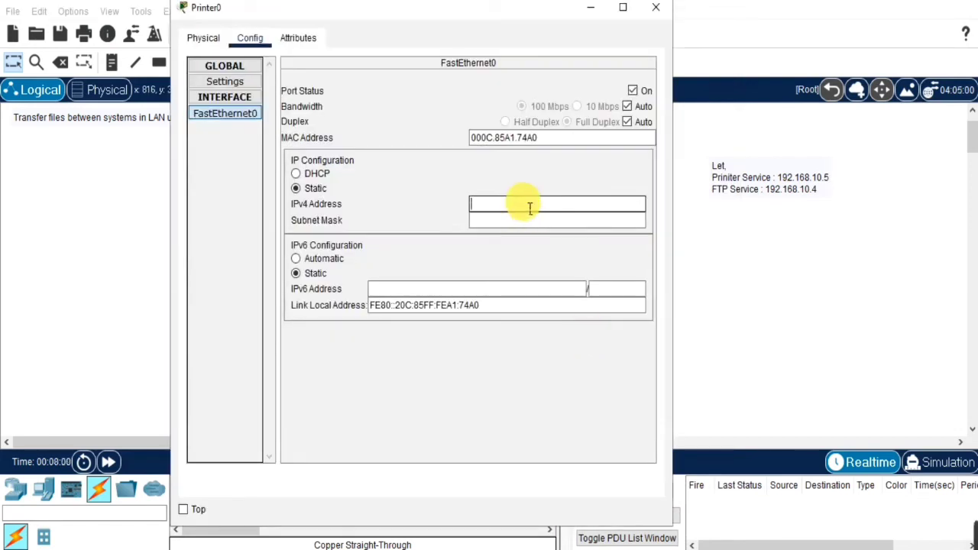
text(192.168.10.5)
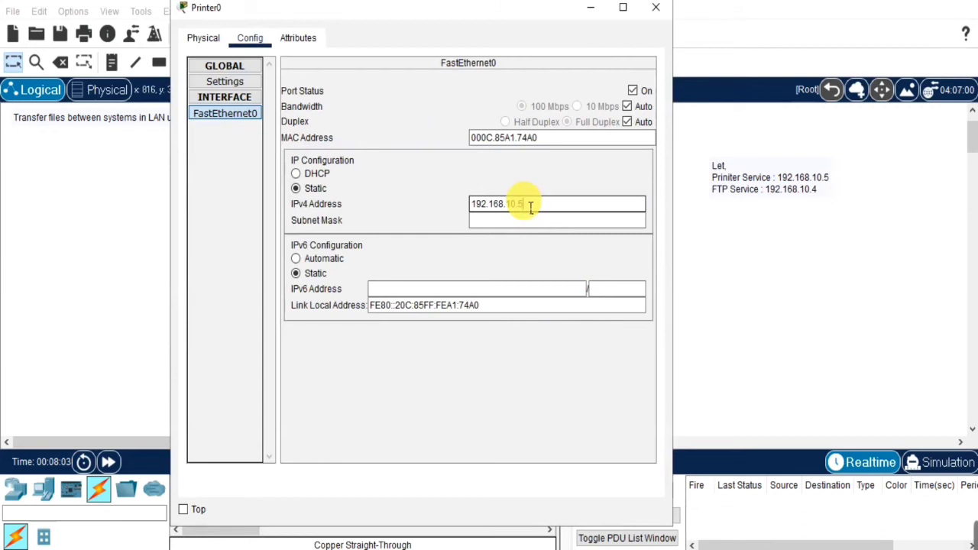
key(Tab)
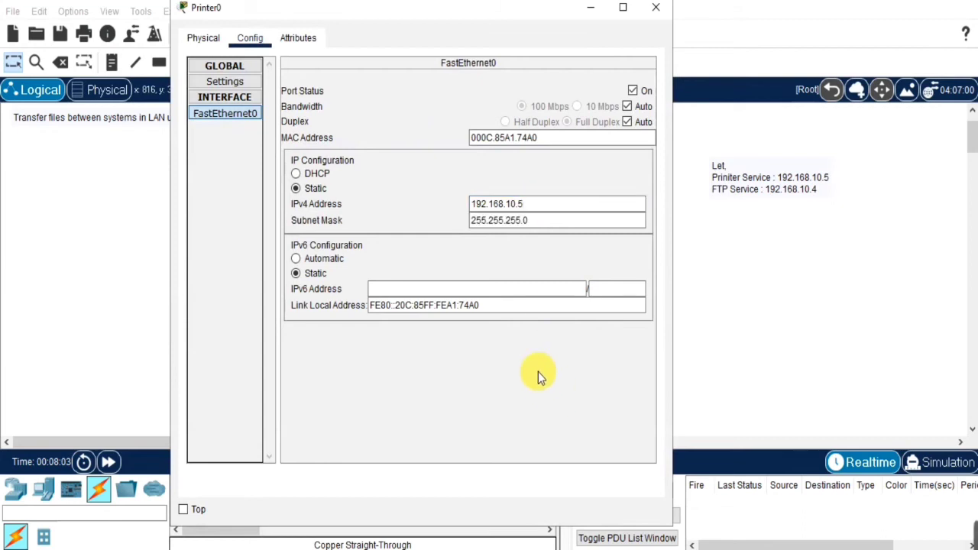
click(655, 8)
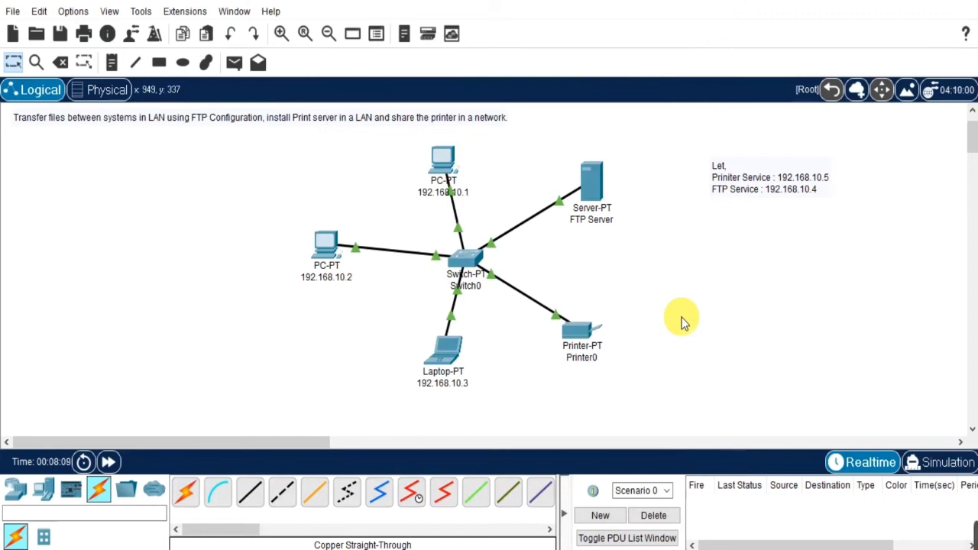
Configure the PC labelled 192.168.10.1 with static IPv4 address 192.168.10.1 and subnet mask 255.255.255.0, and close its settings.
click(235, 64)
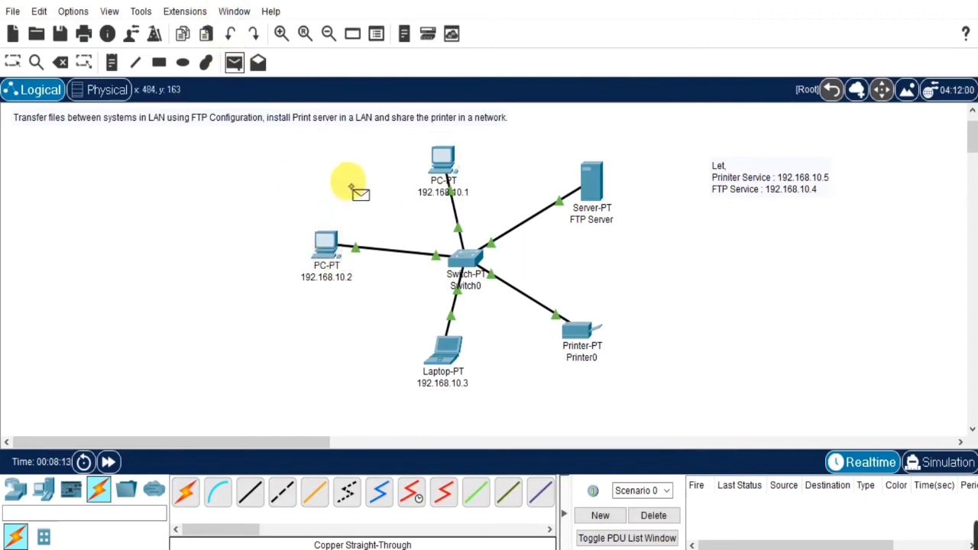
key(Escape)
click(443, 159)
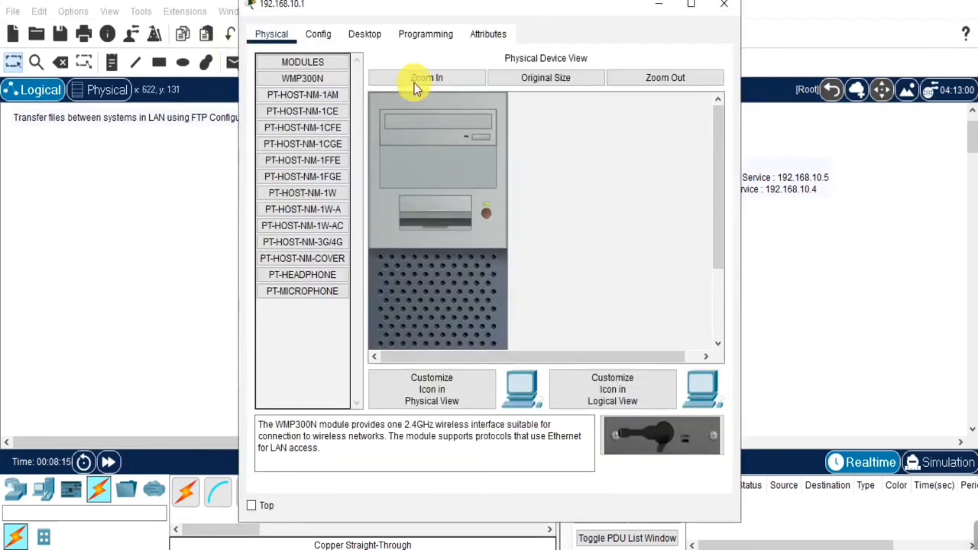
click(357, 36)
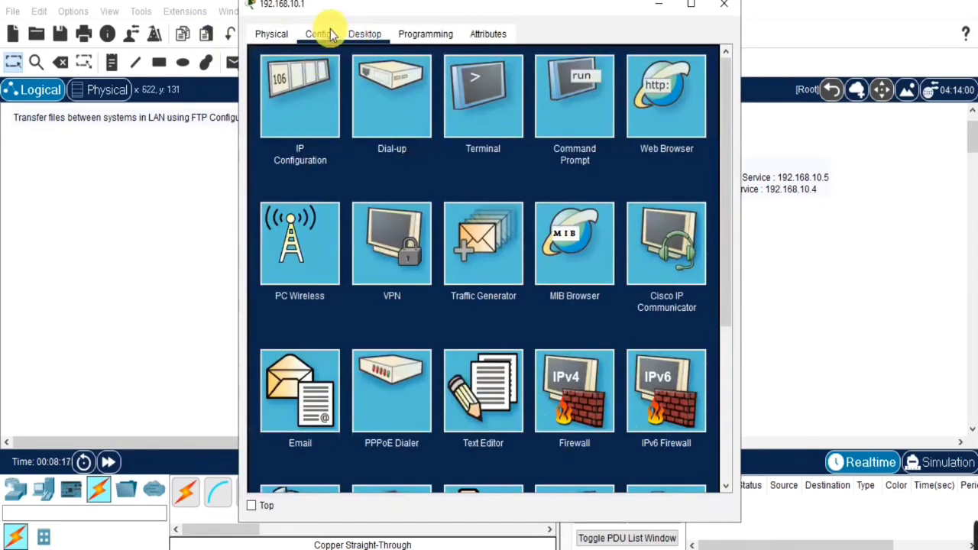
click(314, 69)
click(450, 146)
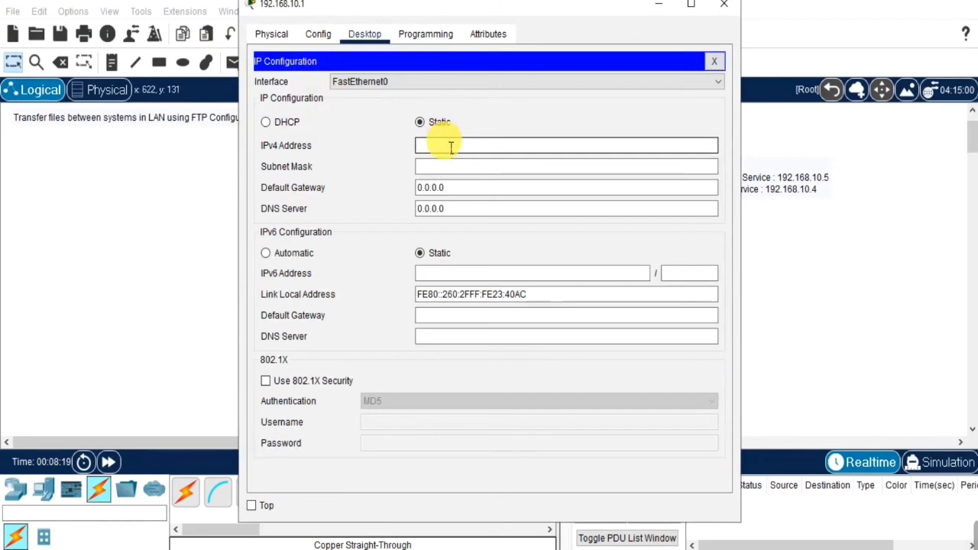
text(192.168.10.1)
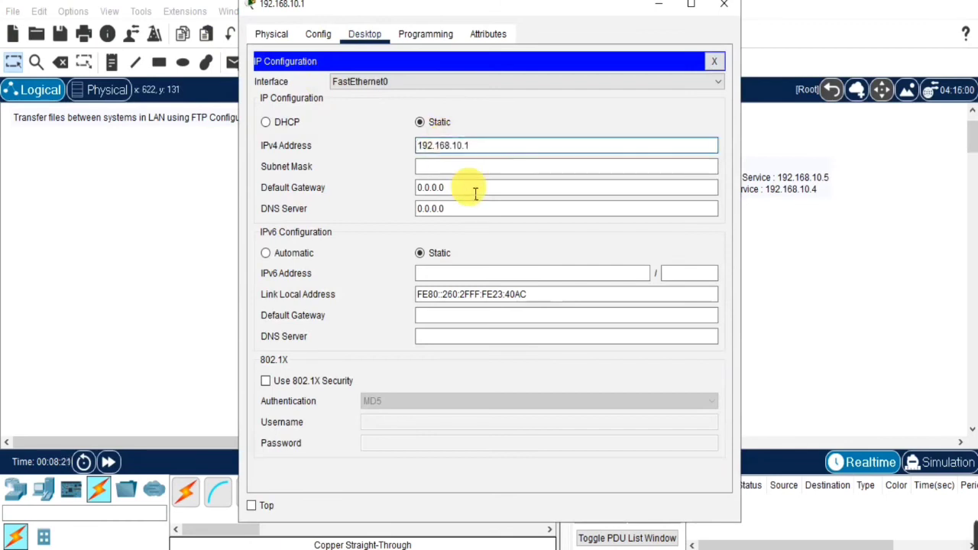
click(493, 167)
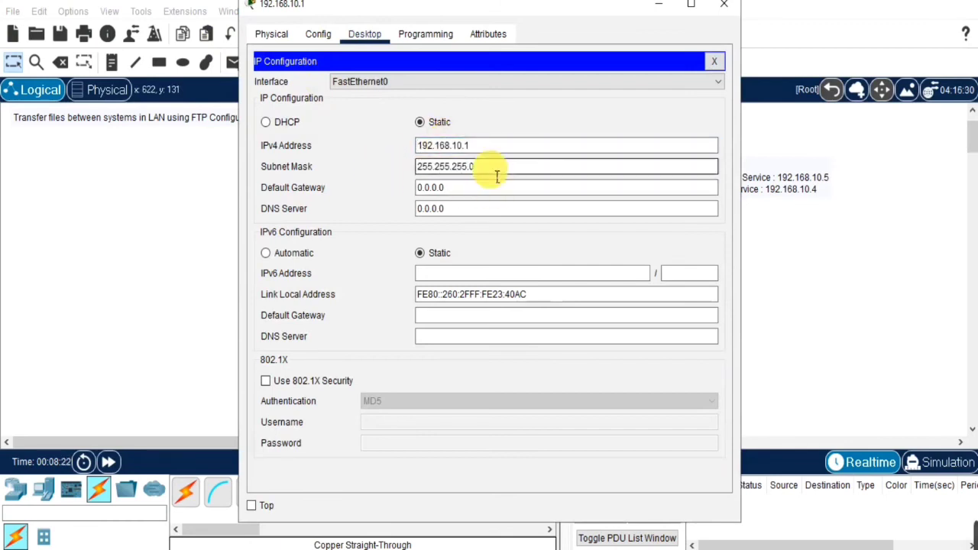
click(709, 59)
click(728, 15)
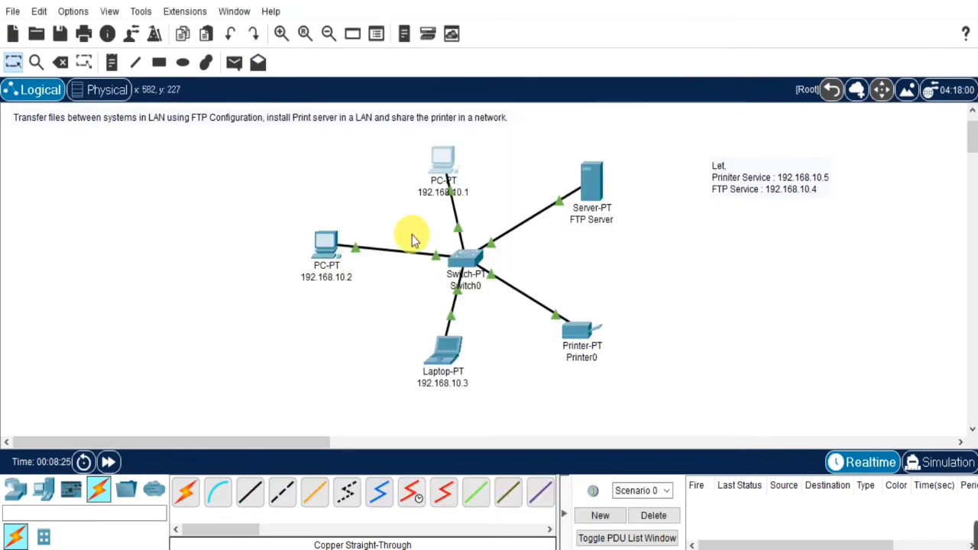
Configure the PC labelled 192.168.10.2 with static IPv4 address 192.168.10.2 and subnet mask 255.255.255.0, and close its settings.
click(322, 249)
click(365, 35)
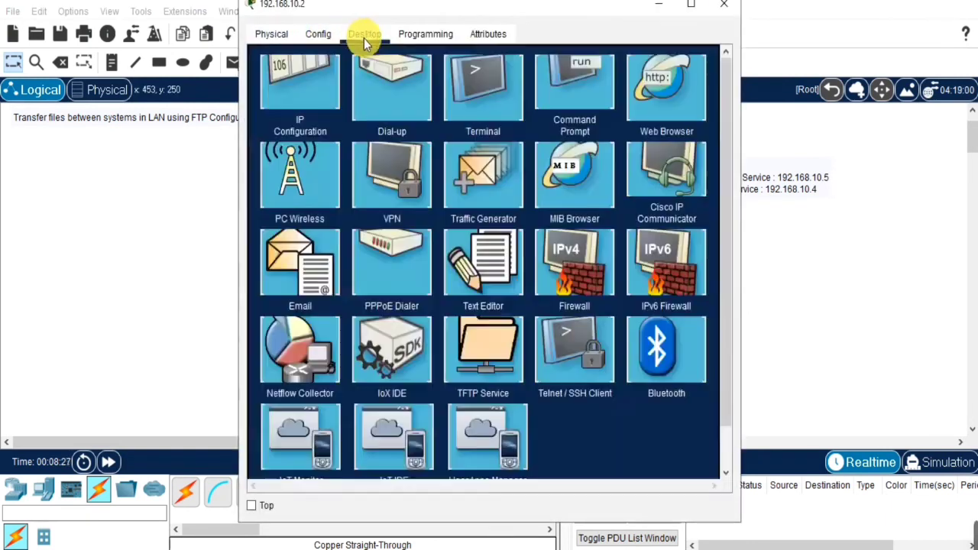
click(328, 125)
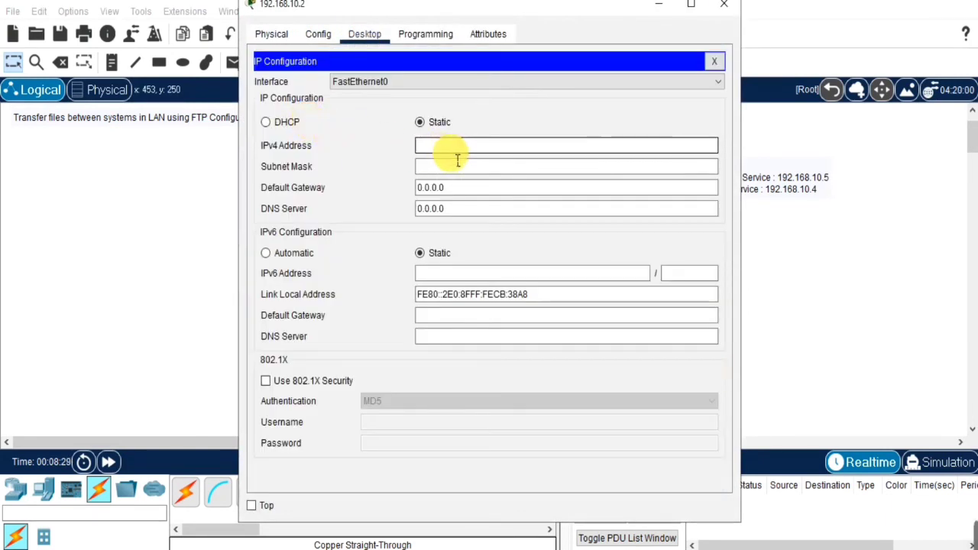
text(192.168.10.1)
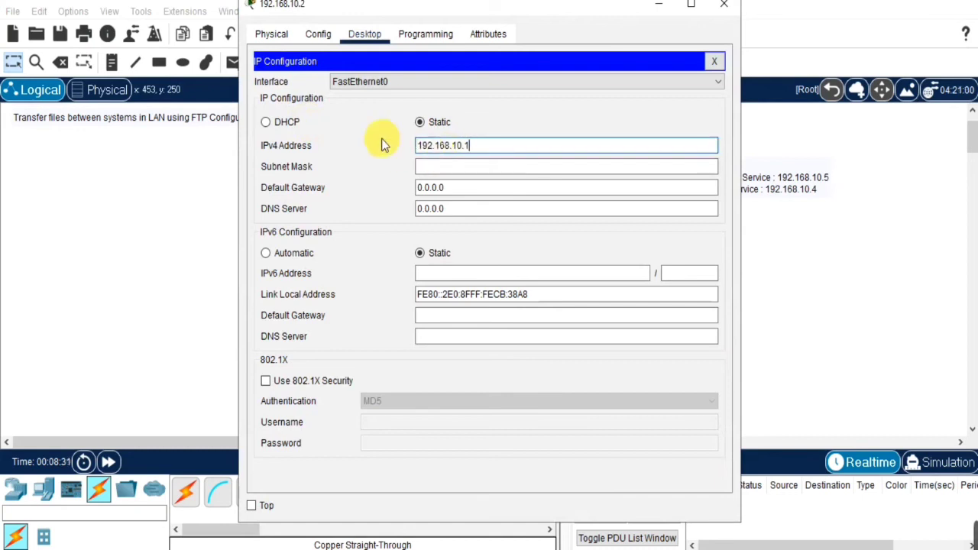
key(Tab)
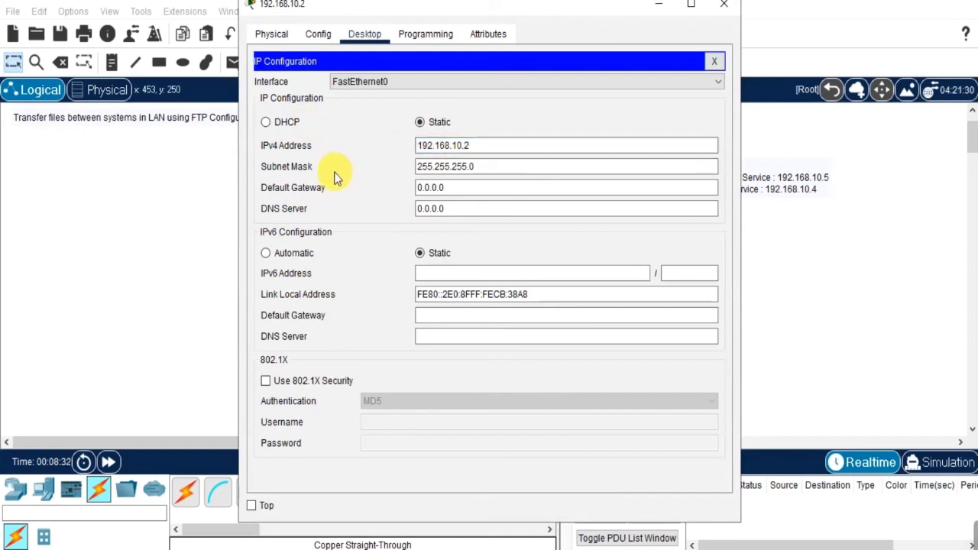
click(725, 6)
Configure the laptop with static IPv4 address 192.168.10.3 and subnet mask 255.255.255.0, and close its settings.
click(357, 35)
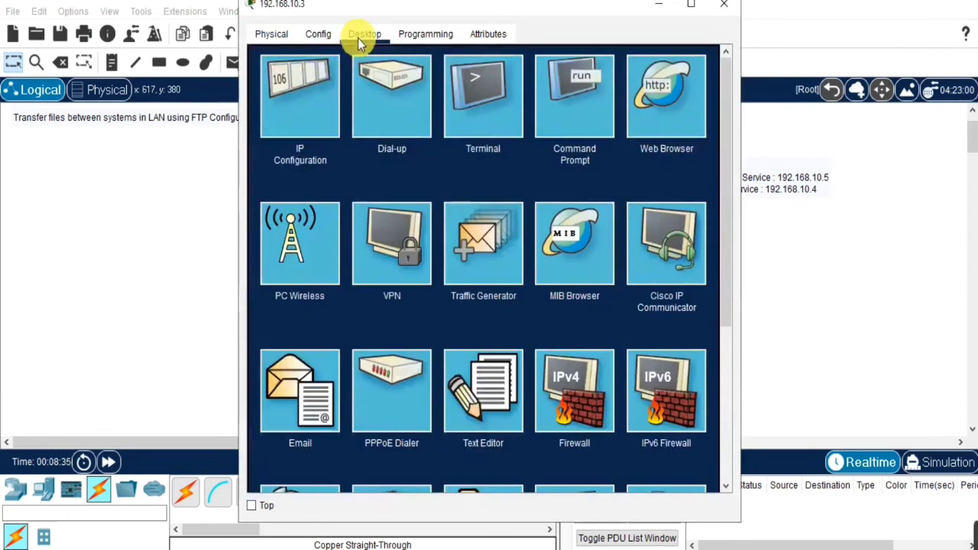
click(300, 93)
click(456, 151)
text(192.168.10.3)
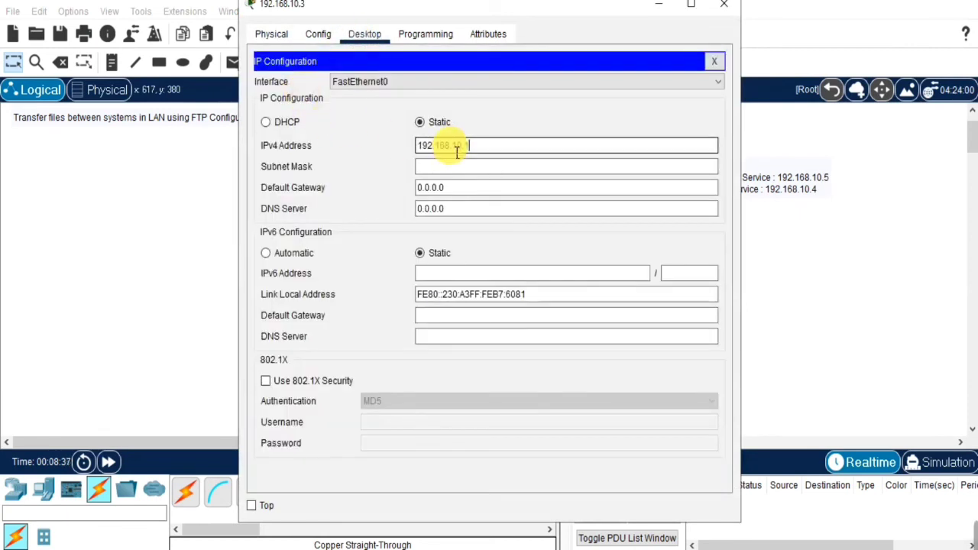
key(Tab)
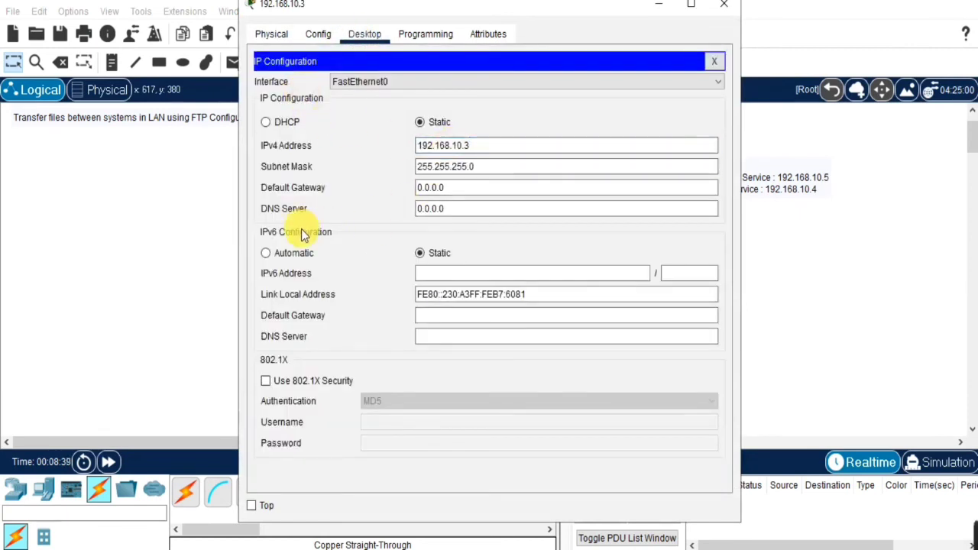
click(723, 5)
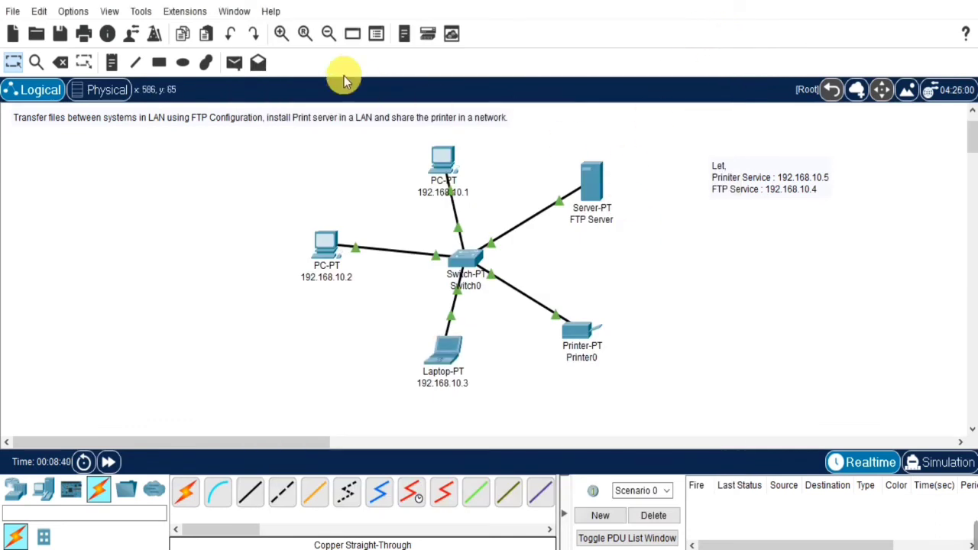
Send a simple PDU from the PC labelled 192.168.10.2 to Printer0 to test the connection.
click(233, 64)
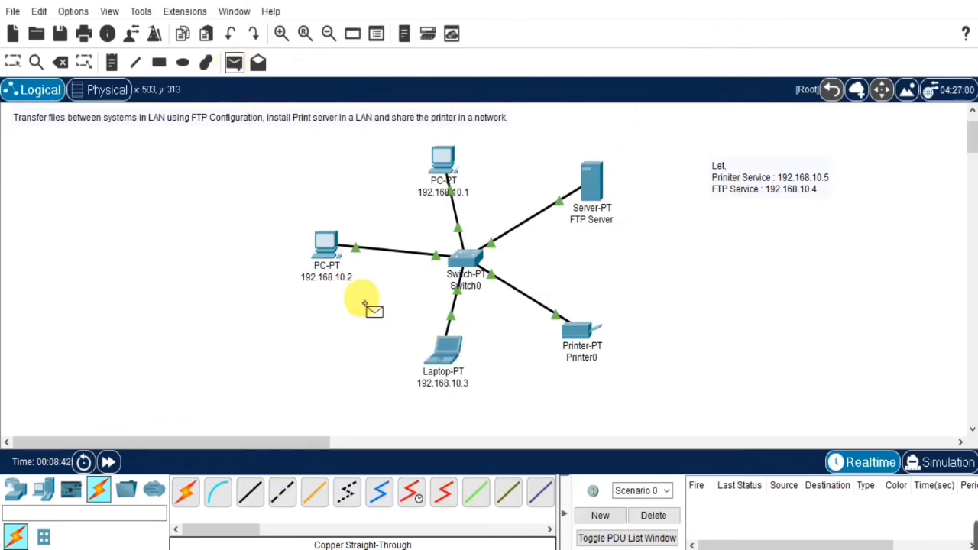
click(340, 244)
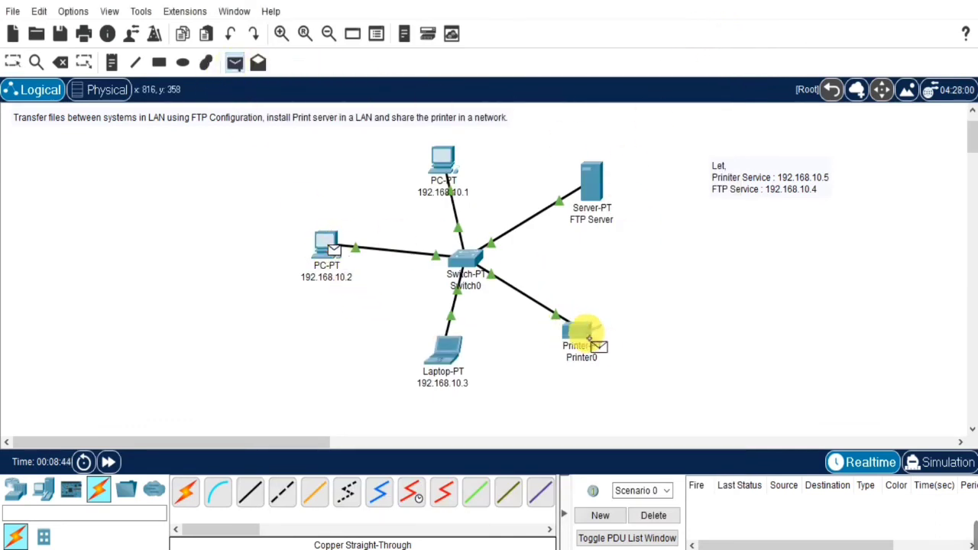
click(584, 334)
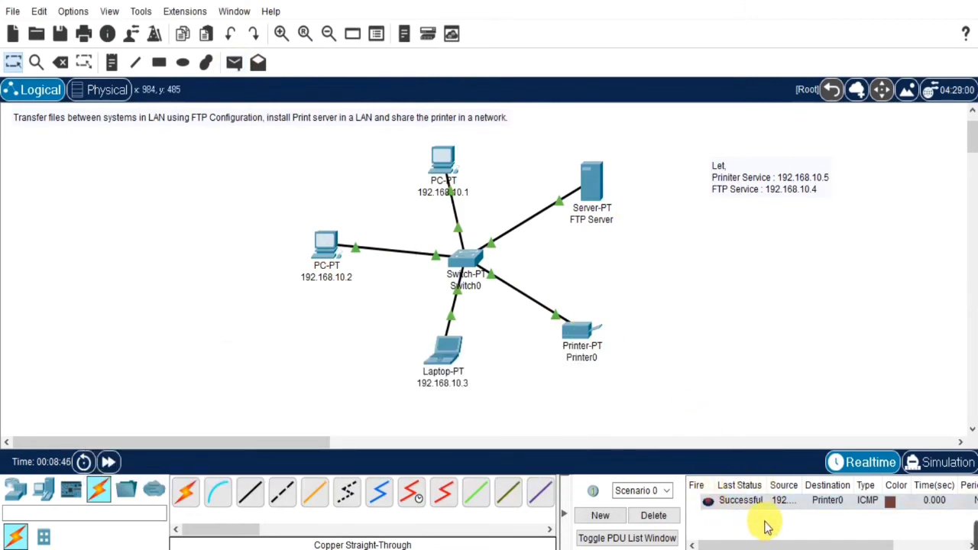
Add the note "Hence Printer service is active" below the service address note and align it with that note.
key(n)
click(722, 249)
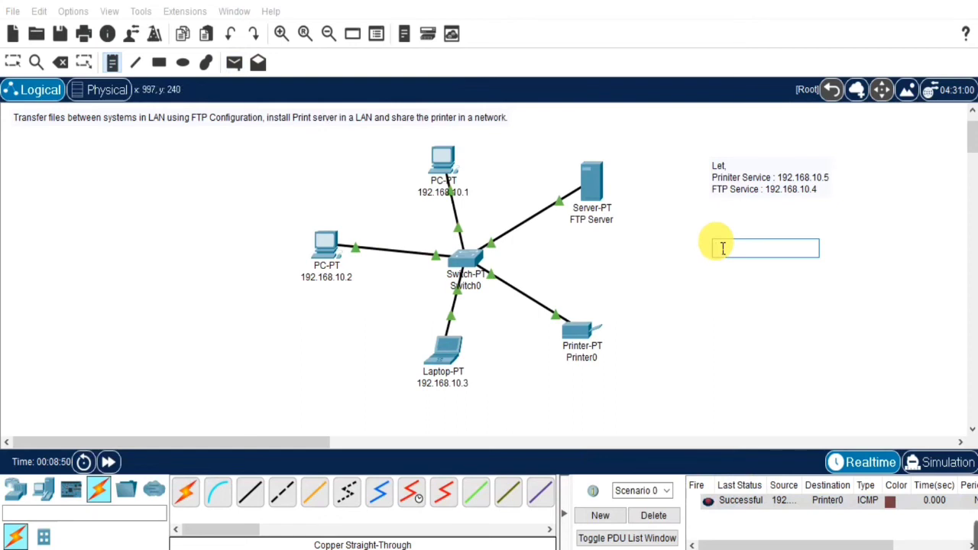
text(Herin)
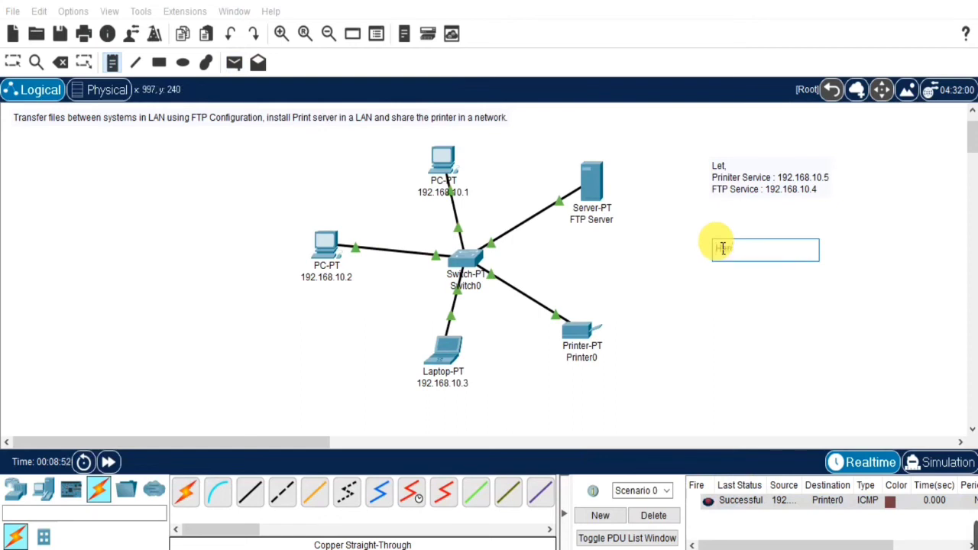
text(ce Printer ser)
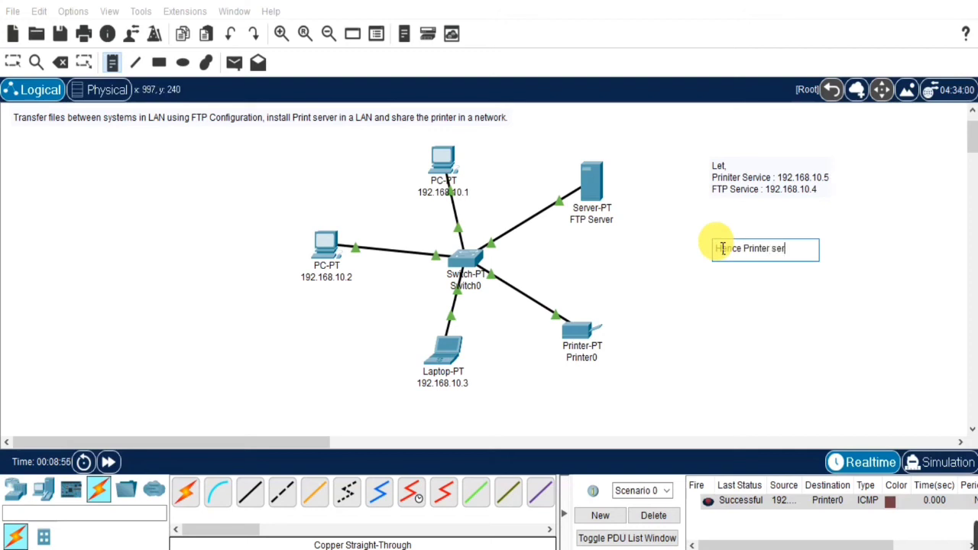
text(vice is activ)
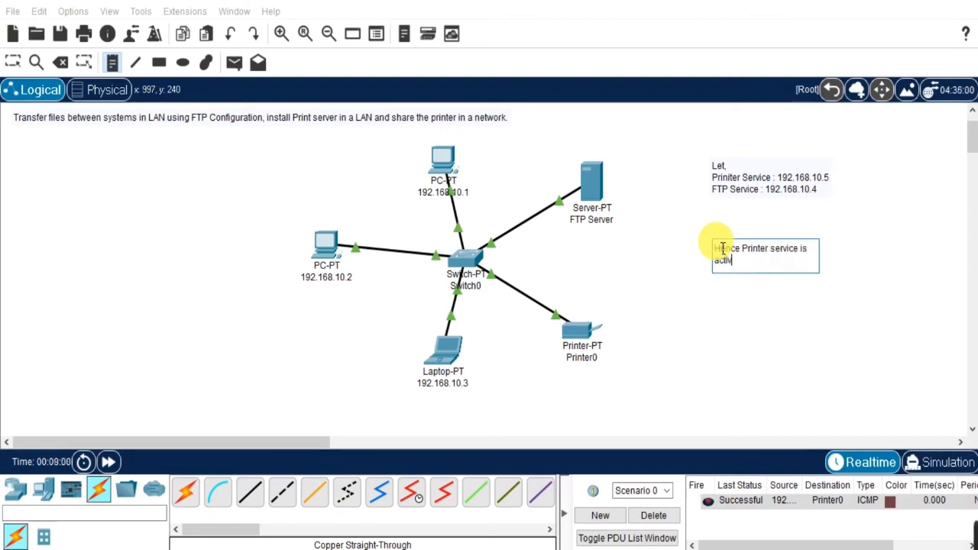
text(e)
key(Escape)
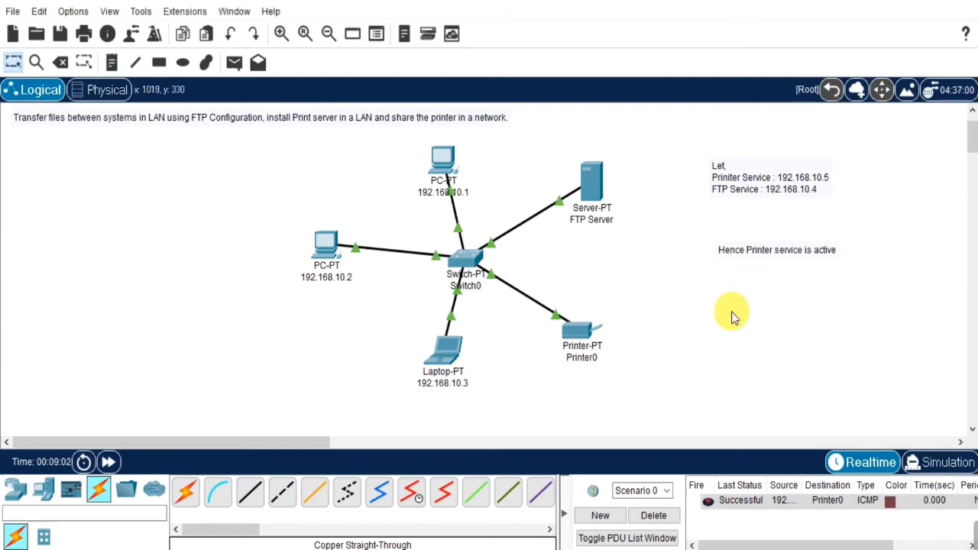
drag(761, 265, 751, 259)
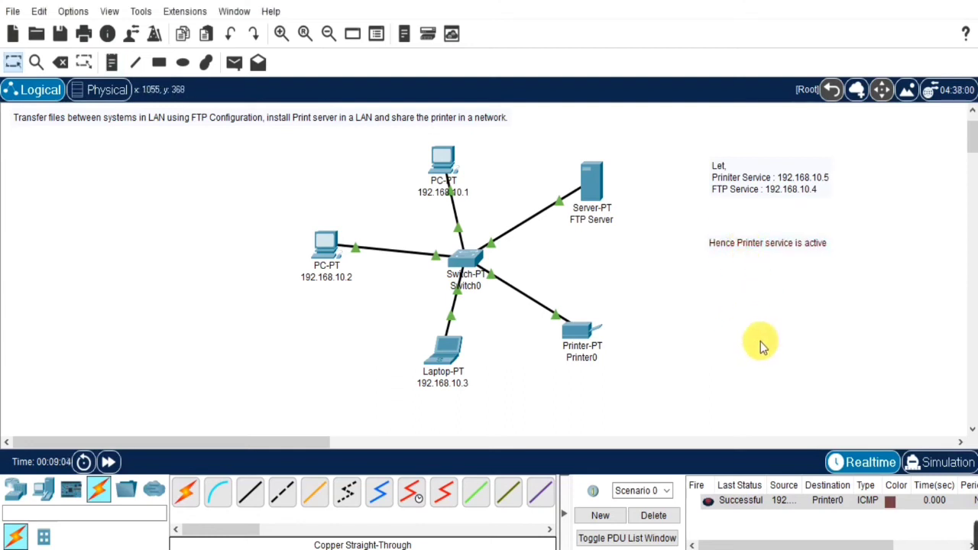
click(619, 382)
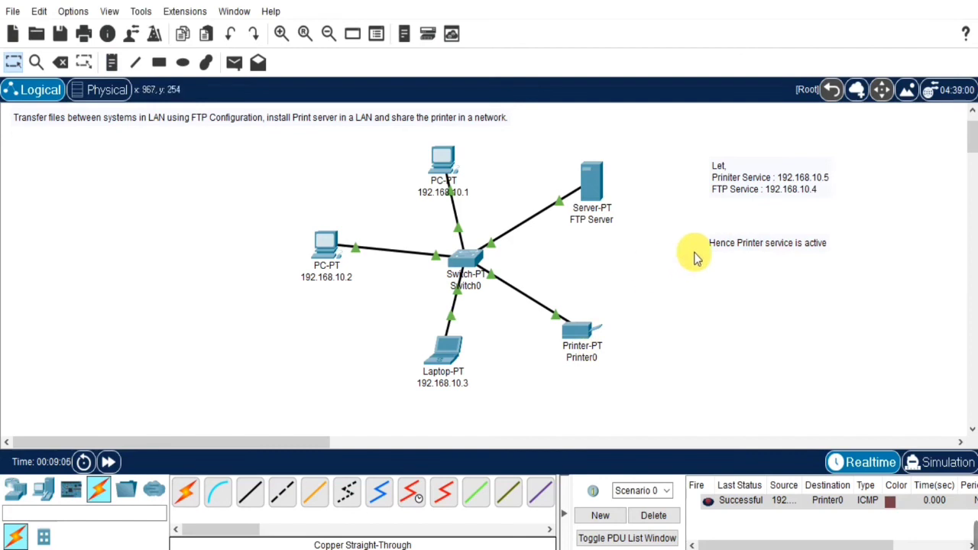
Open the command prompt on the PC labelled 192.168.10.2 and start an FTP connection to 192.168.10.4.
click(329, 239)
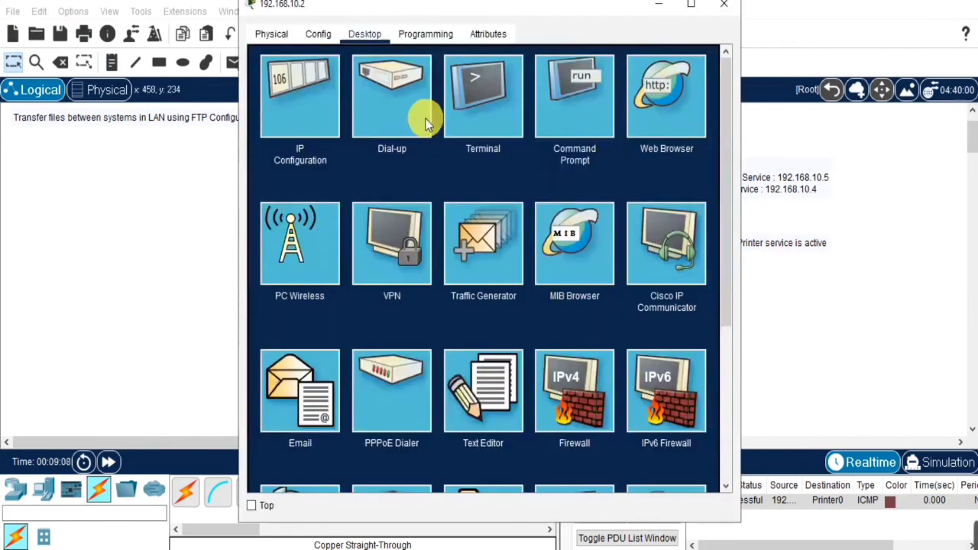
click(565, 96)
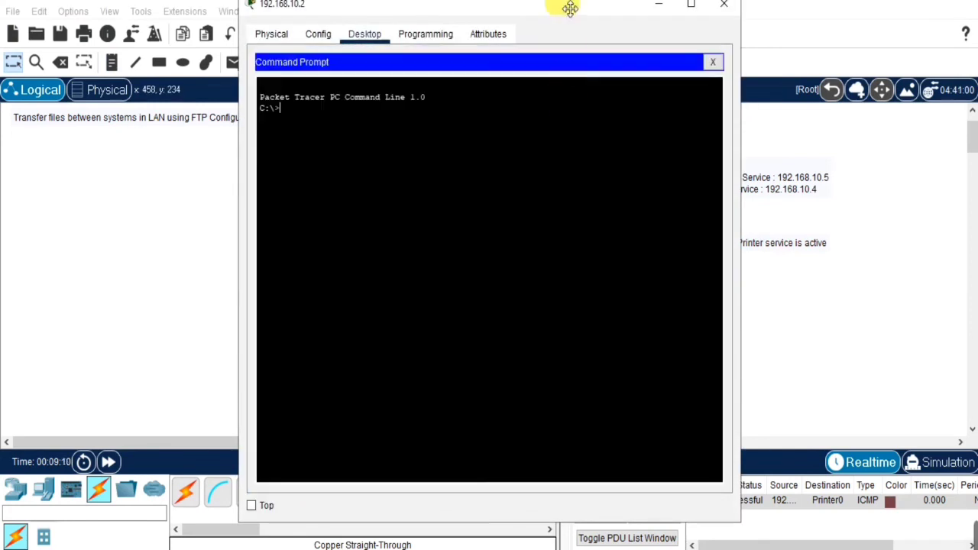
drag(559, 10, 488, 37)
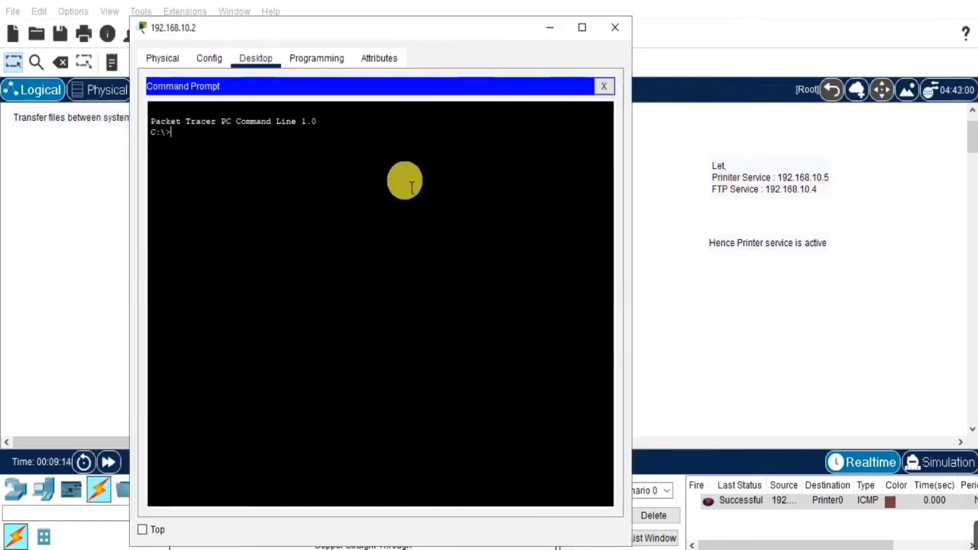
text(ftp )
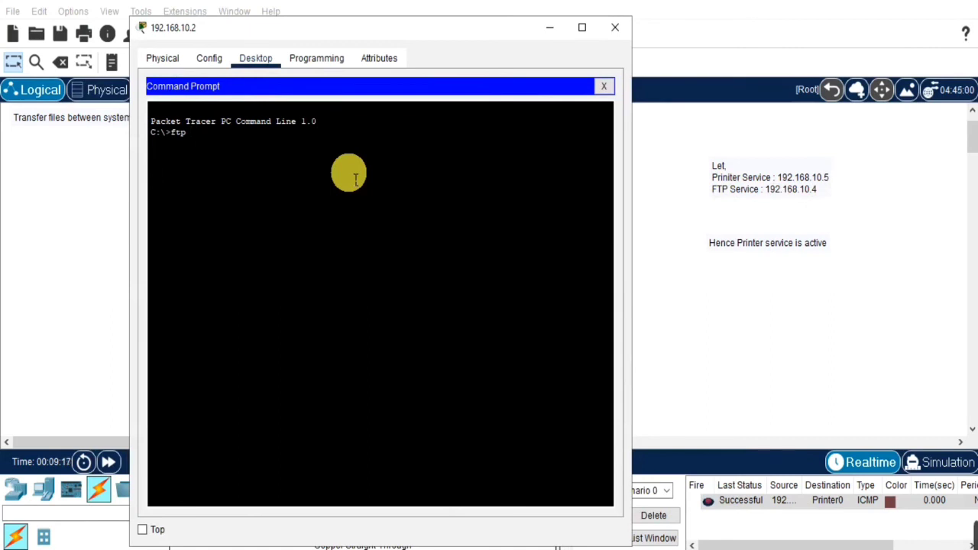
text(192.168.10.4)
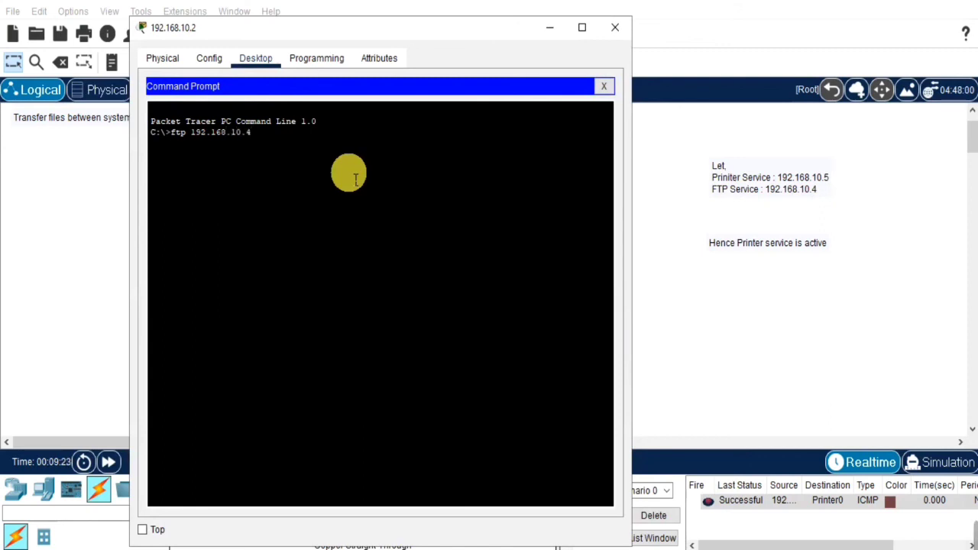
key(Return)
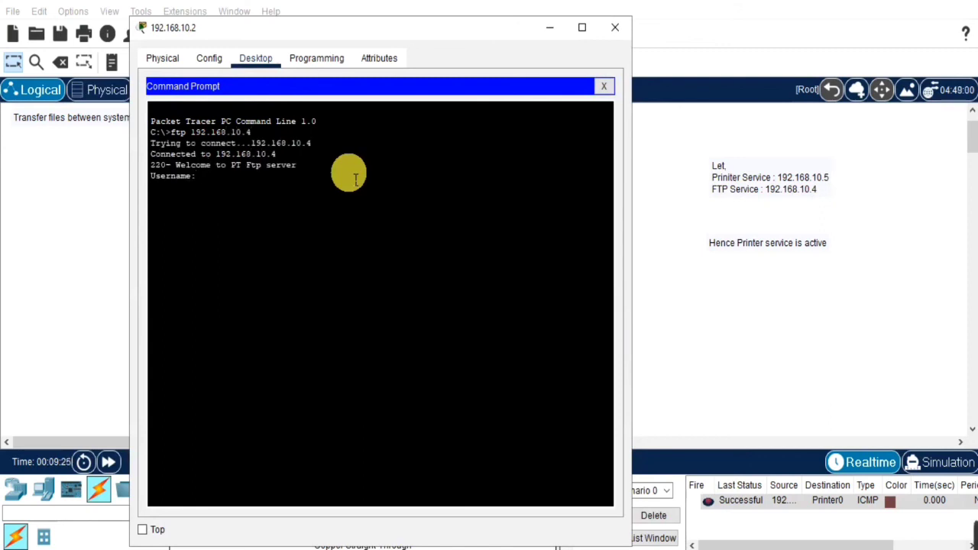
Log in to the FTP server with username user and the account password, and list the available FTP commands with help.
text(user)
key(Return)
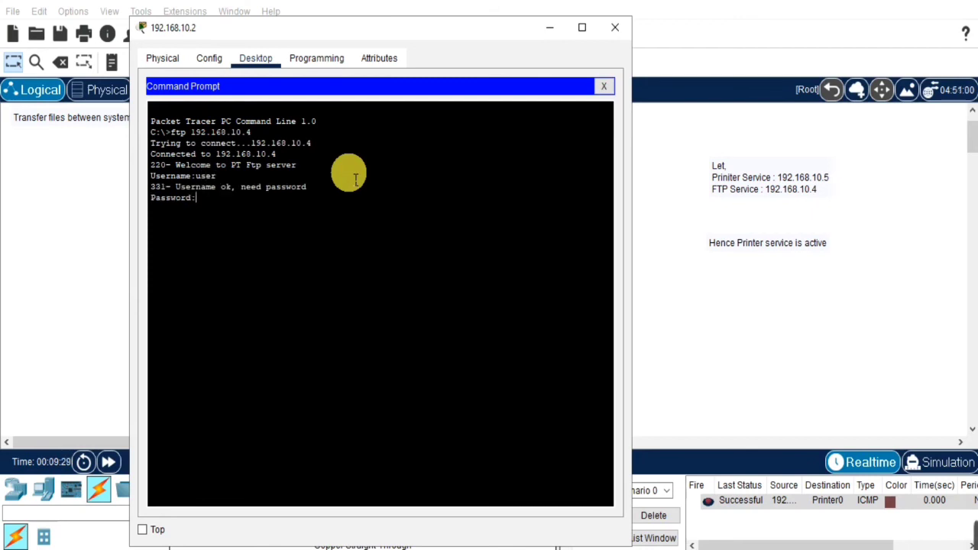
key(Return)
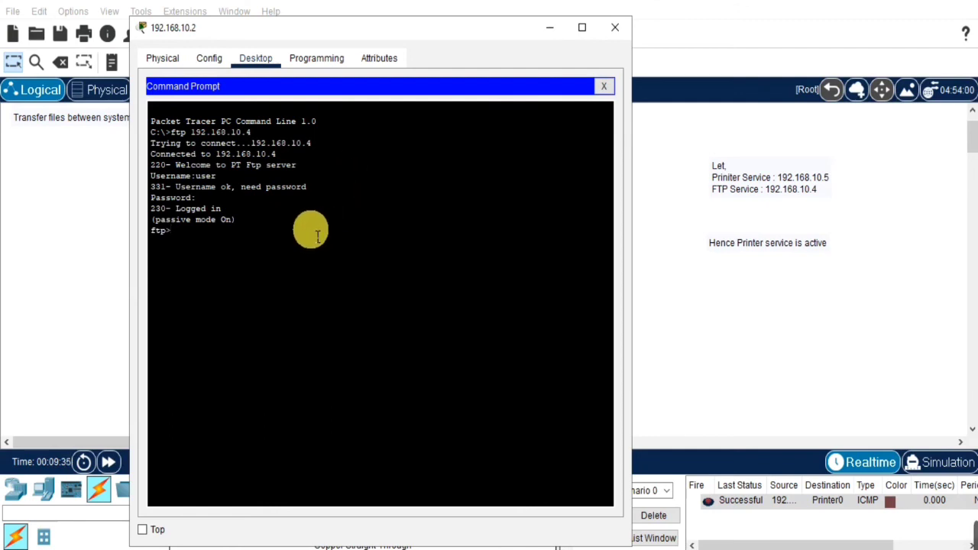
text(help)
key(Return)
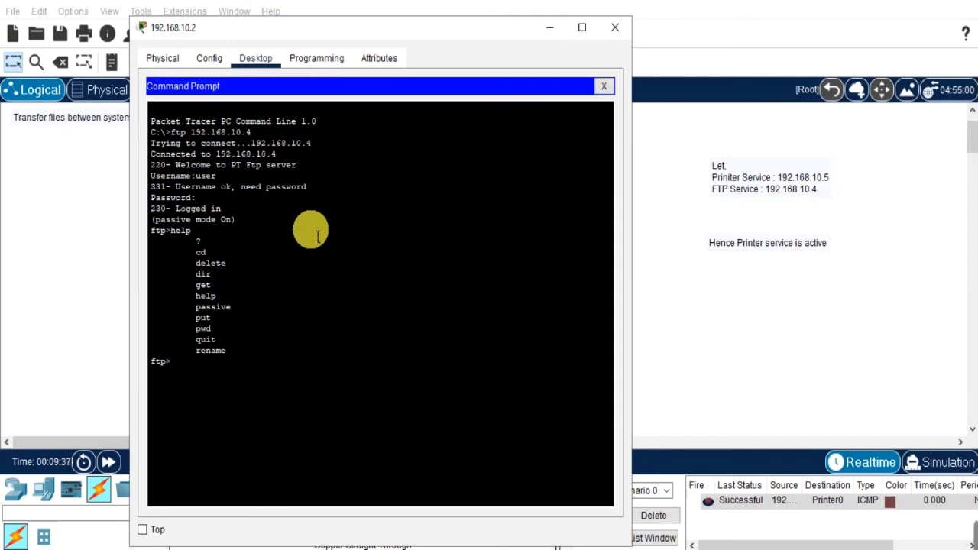
text(the above comm)
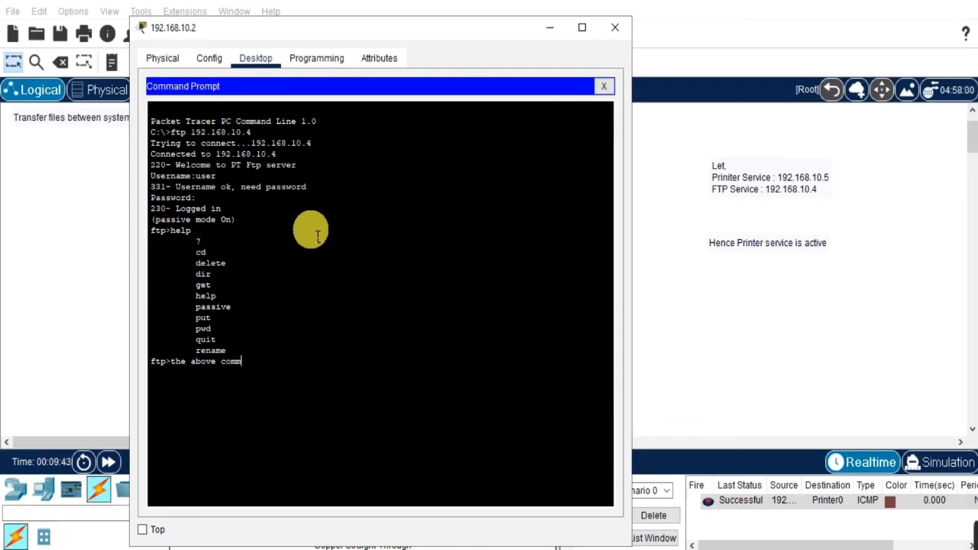
text(ands can be used)
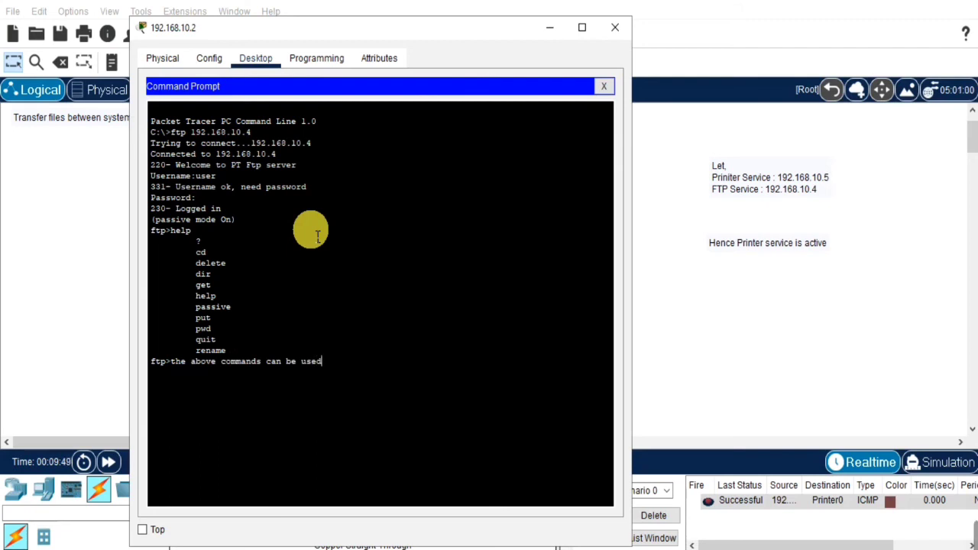
key(BackSpace)
key(BackSpace)
key(BackSpace)
key(BackSpace)
key(BackSpace)
key(BackSpace)
key(BackSpace)
key(BackSpace)
key(BackSpace)
key(BackSpace)
key(BackSpace)
key(BackSpace)
key(BackSpace)
key(BackSpace)
key(BackSpace)
key(BackSpace)
key(BackSpace)
key(BackSpace)
key(BackSpace)
key(BackSpace)
key(BackSpace)
key(BackSpace)
key(BackSpace)
key(BackSpace)
key(BackSpace)
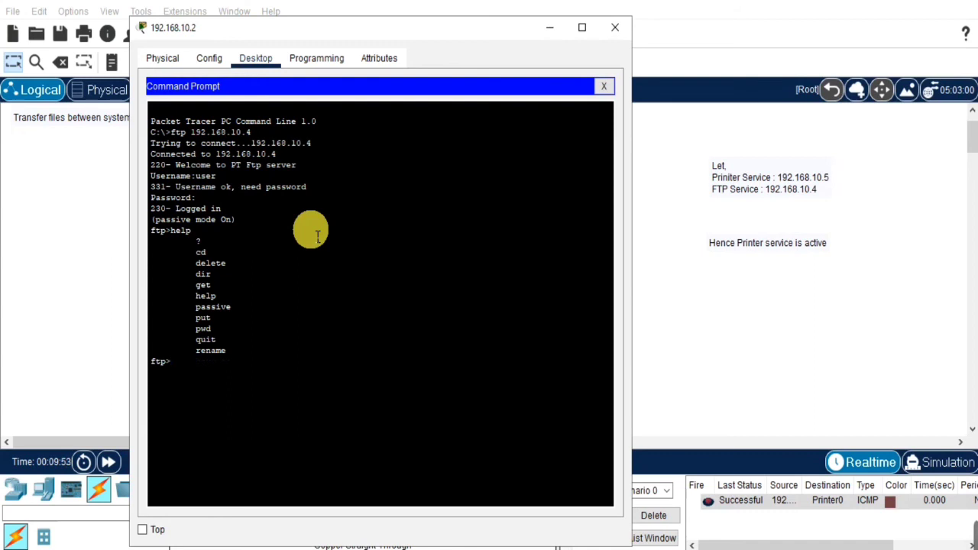
List the contents of the FTP server's directory with the dir command.
text(dir - gives)
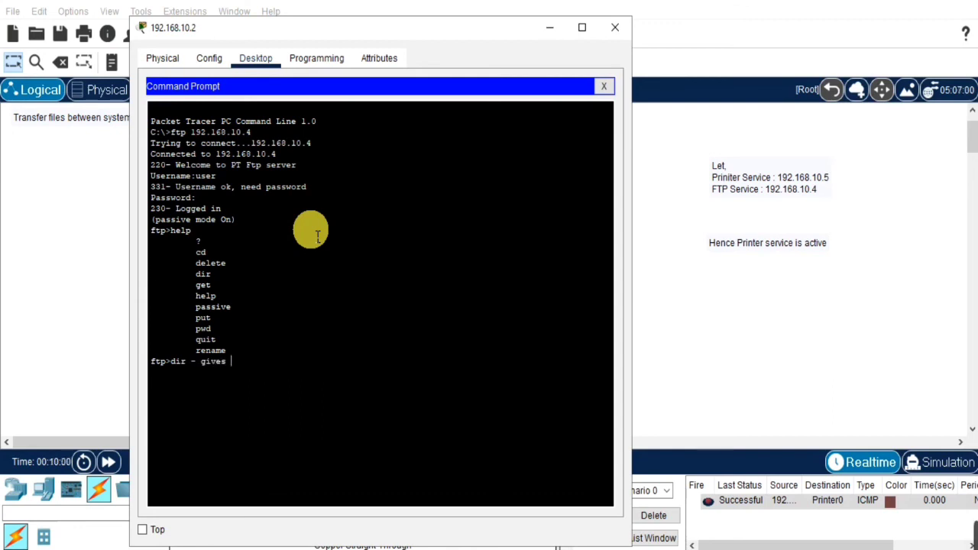
text( files and floder)
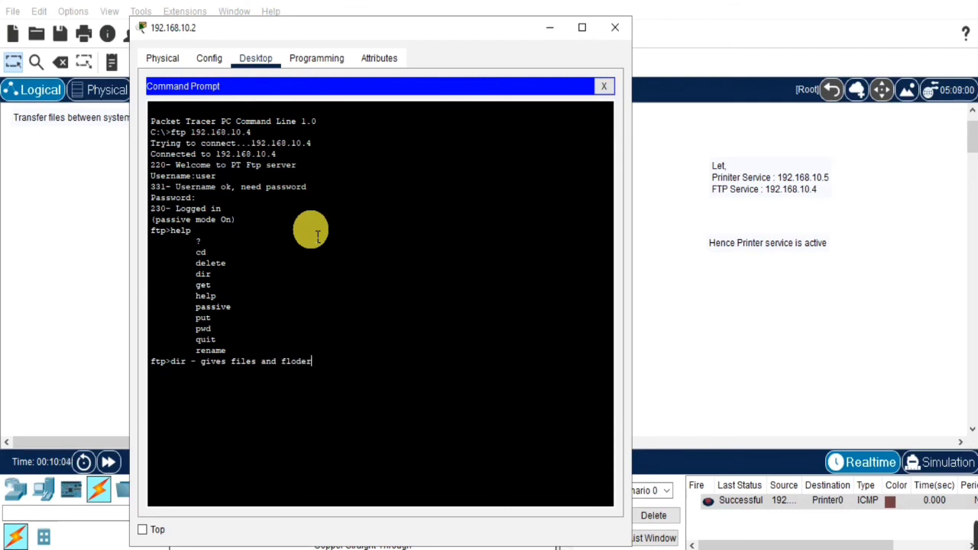
text(s in directo)
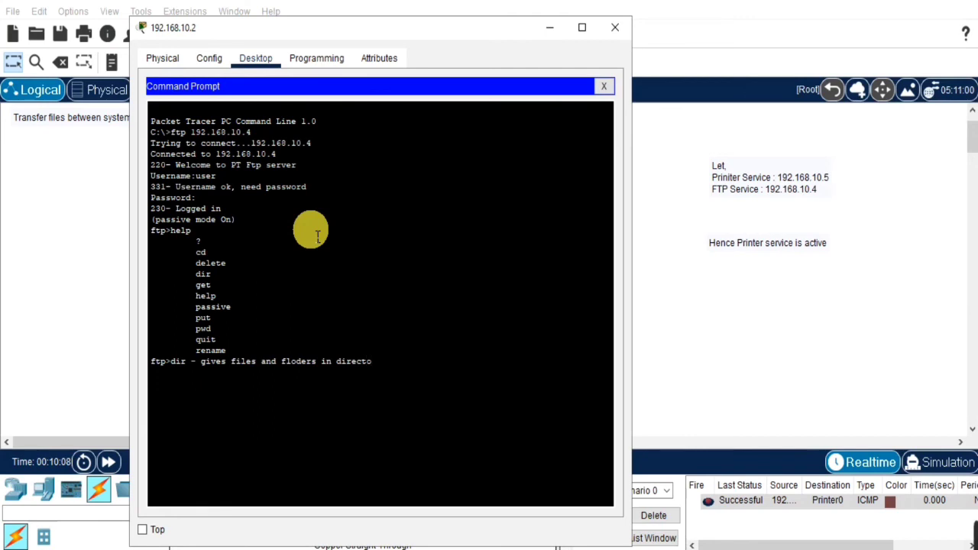
key(BackSpace)
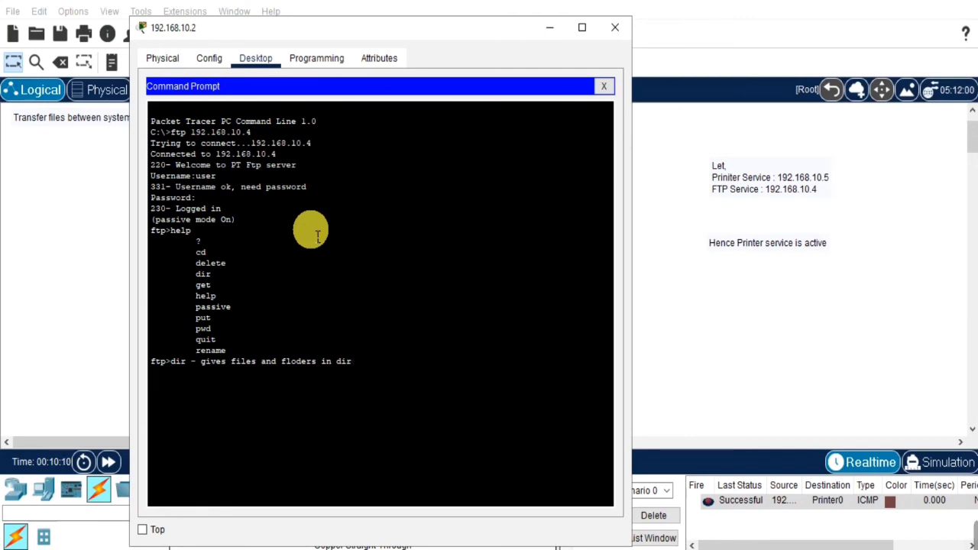
key(BackSpace)
key(BackSpace)
key(BackSpace)
key(BackSpace)
key(BackSpace)
key(BackSpace)
key(BackSpace)
key(BackSpace)
key(BackSpace)
key(BackSpace)
key(BackSpace)
key(BackSpace)
key(BackSpace)
key(BackSpace)
key(BackSpace)
key(BackSpace)
key(BackSpace)
key(BackSpace)
key(BackSpace)
key(BackSpace)
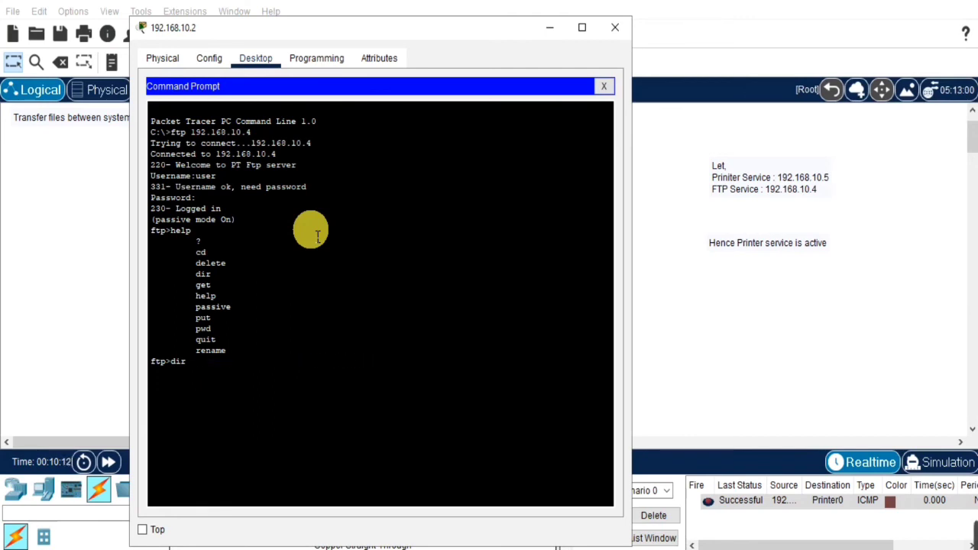
key(Return)
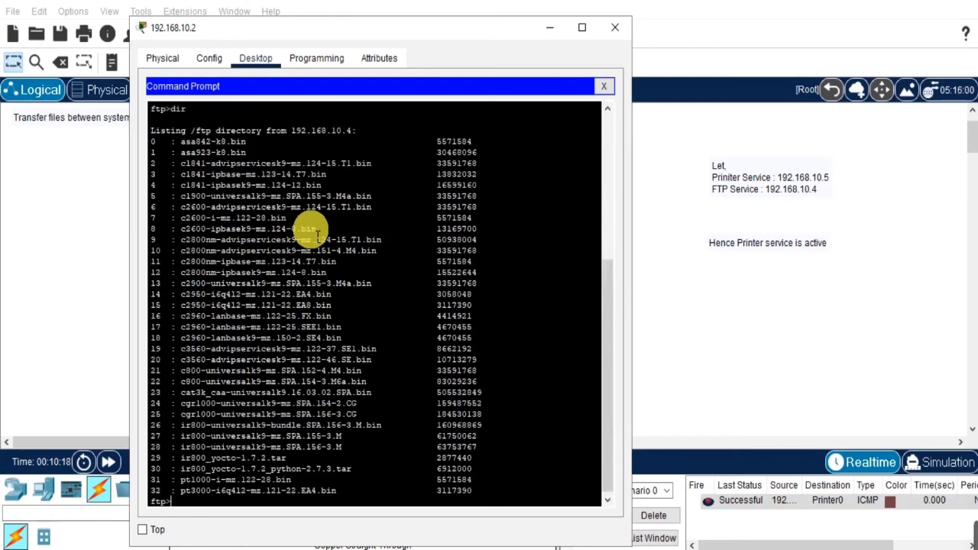
End the FTP session with the quit command and close the PC's window.
text(exit)
key(Return)
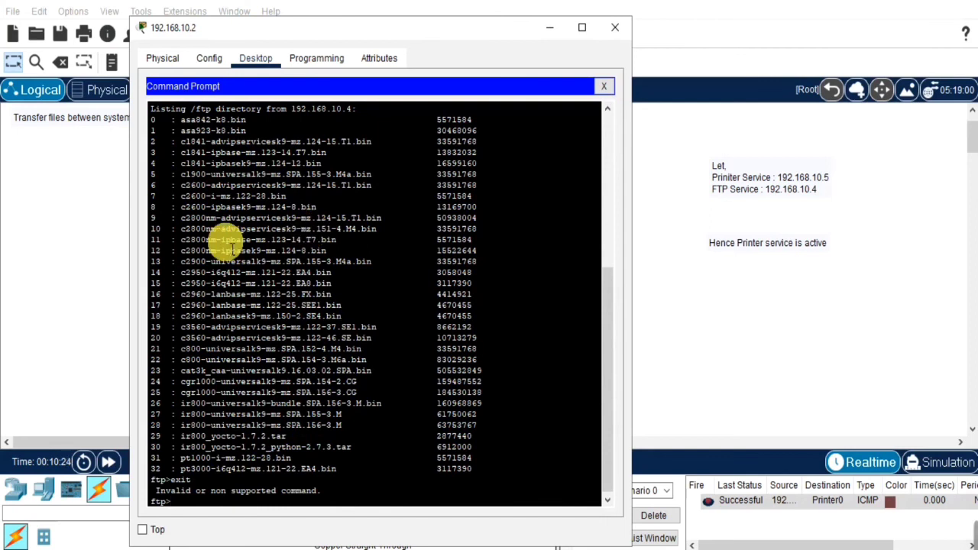
scroll(243, 298, up, 4)
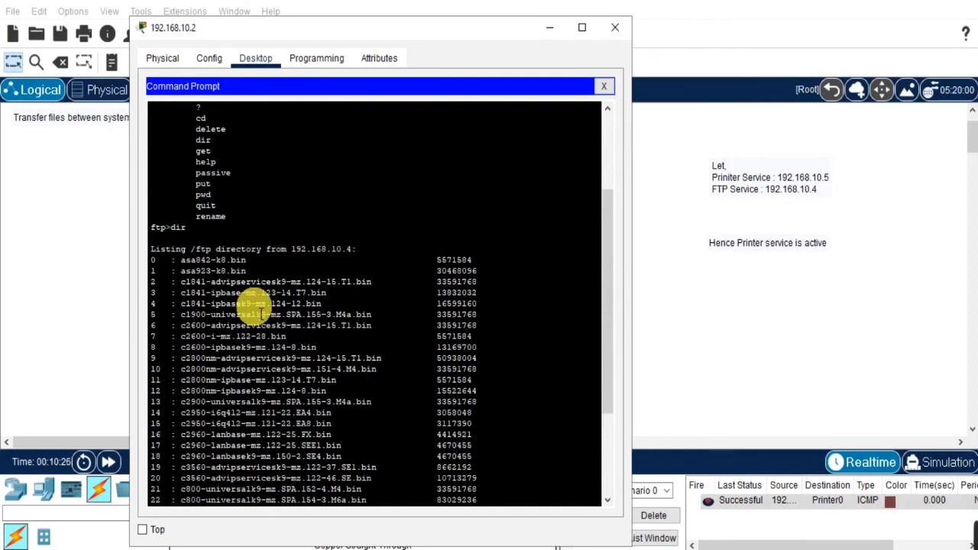
scroll(260, 314, down, 4)
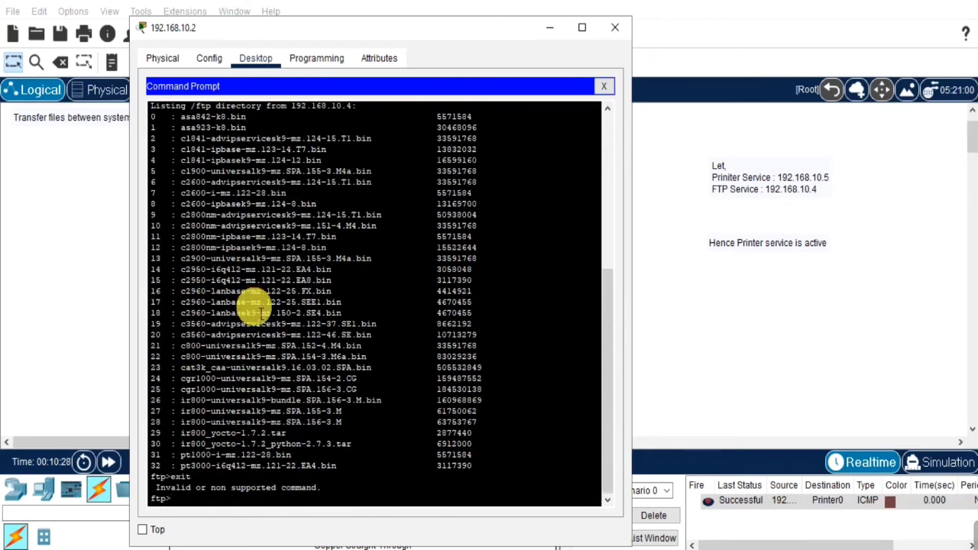
text(it)
key(Return)
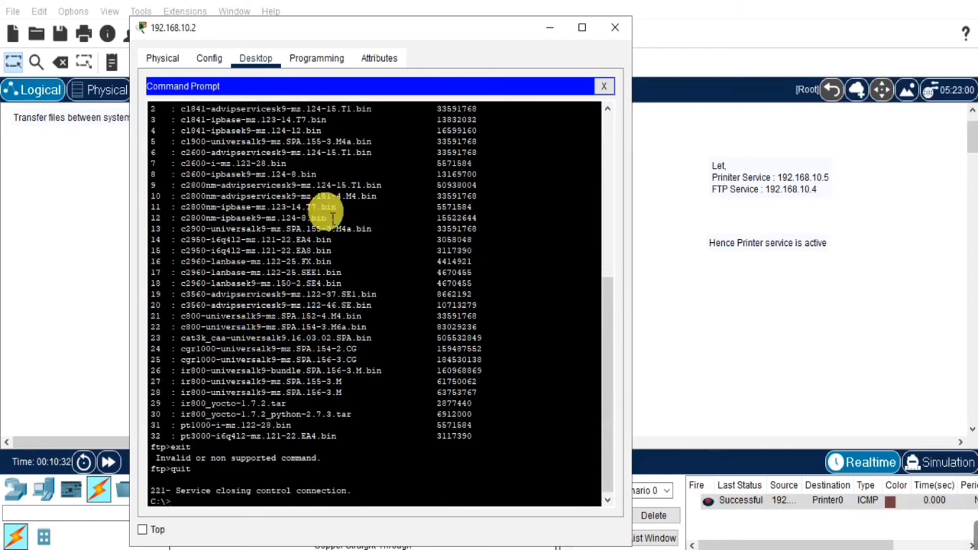
click(618, 29)
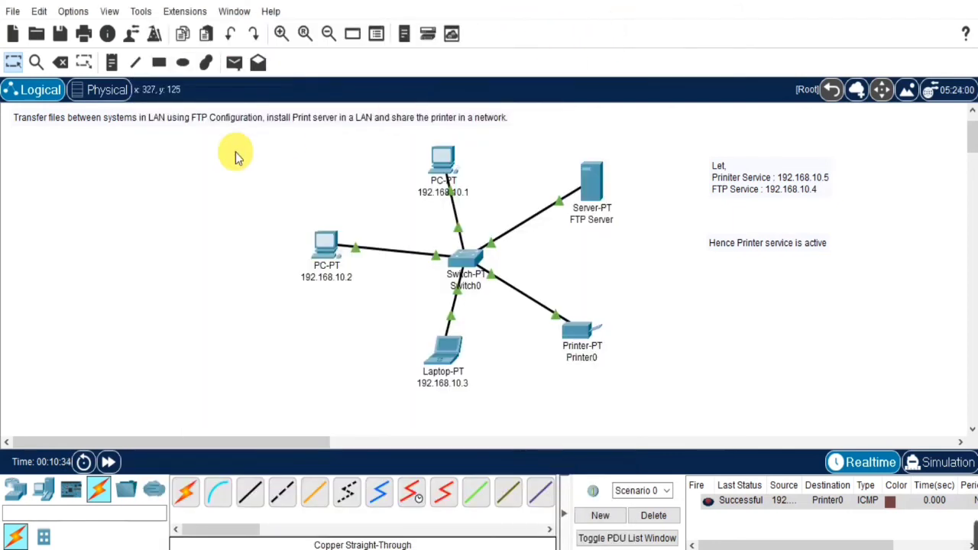